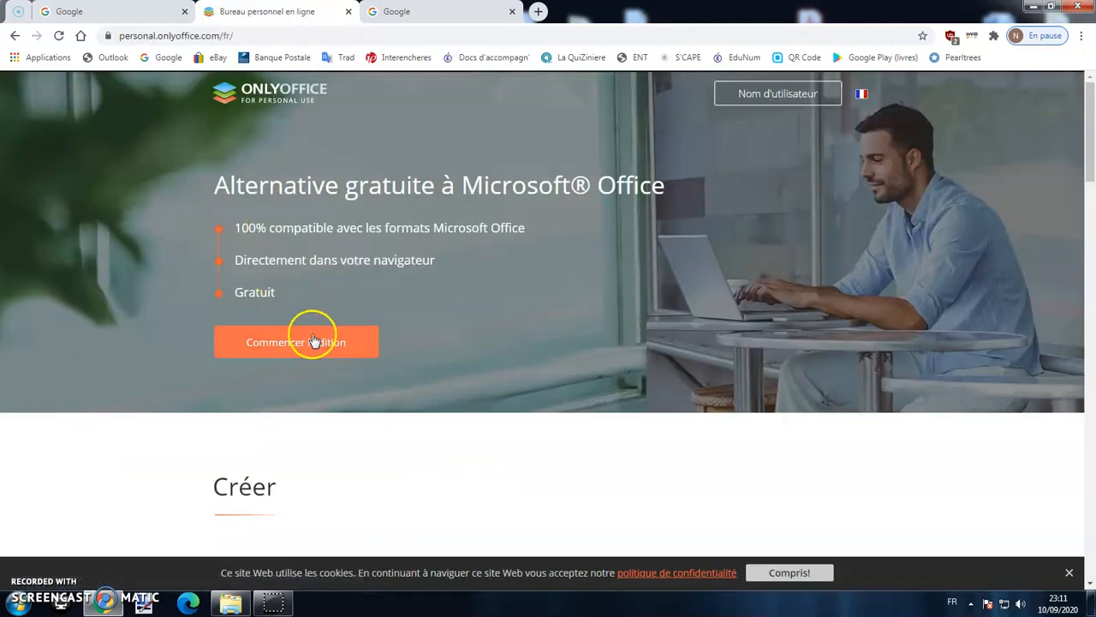
Step: Create an ONLYOFFICE account with the user's e-mail address, accepting the terms but declining the newsletter and Google Analytics tracking
{"action": "left_click", "coordinate": [313, 342]}
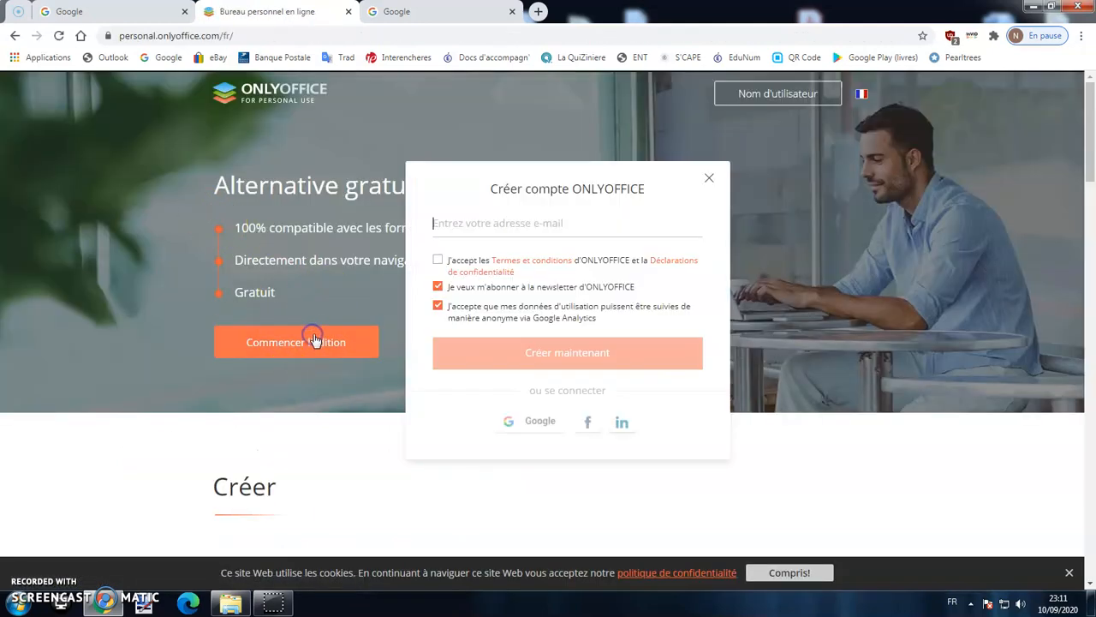
{"action": "right_click", "coordinate": [513, 221]}
{"action": "left_click", "coordinate": [556, 300]}
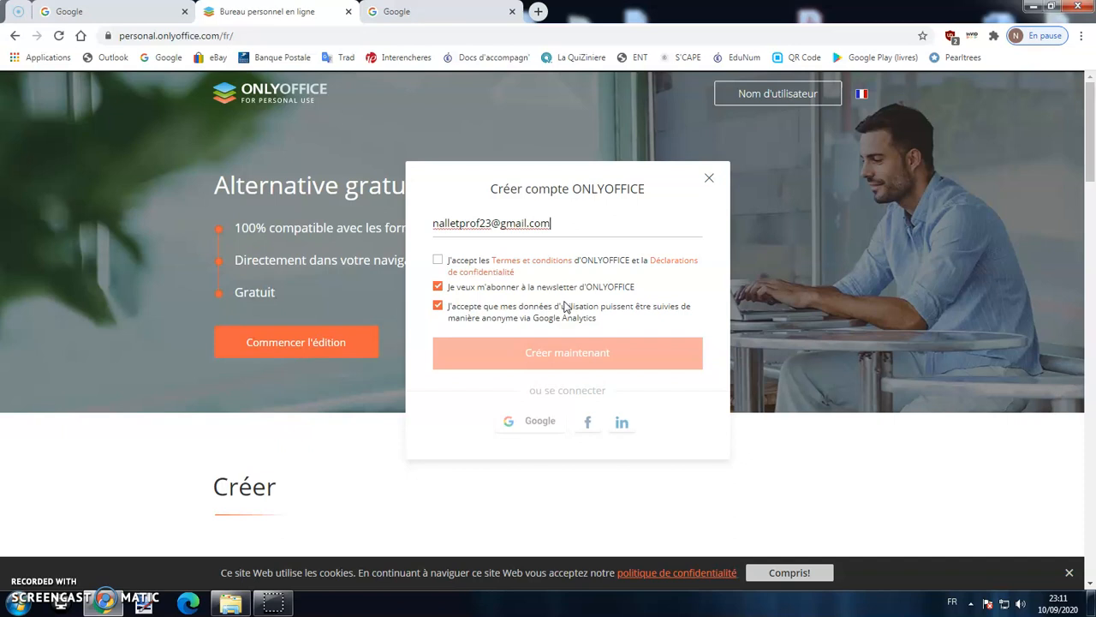
{"action": "left_click", "coordinate": [437, 260]}
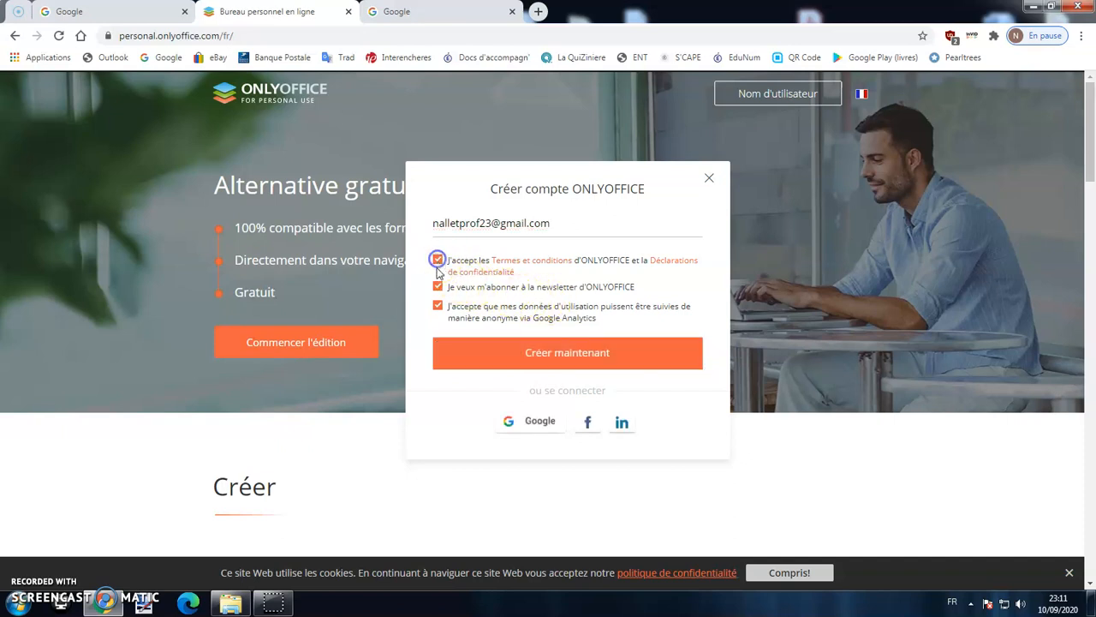
{"action": "left_click", "coordinate": [439, 288]}
{"action": "left_click", "coordinate": [439, 309]}
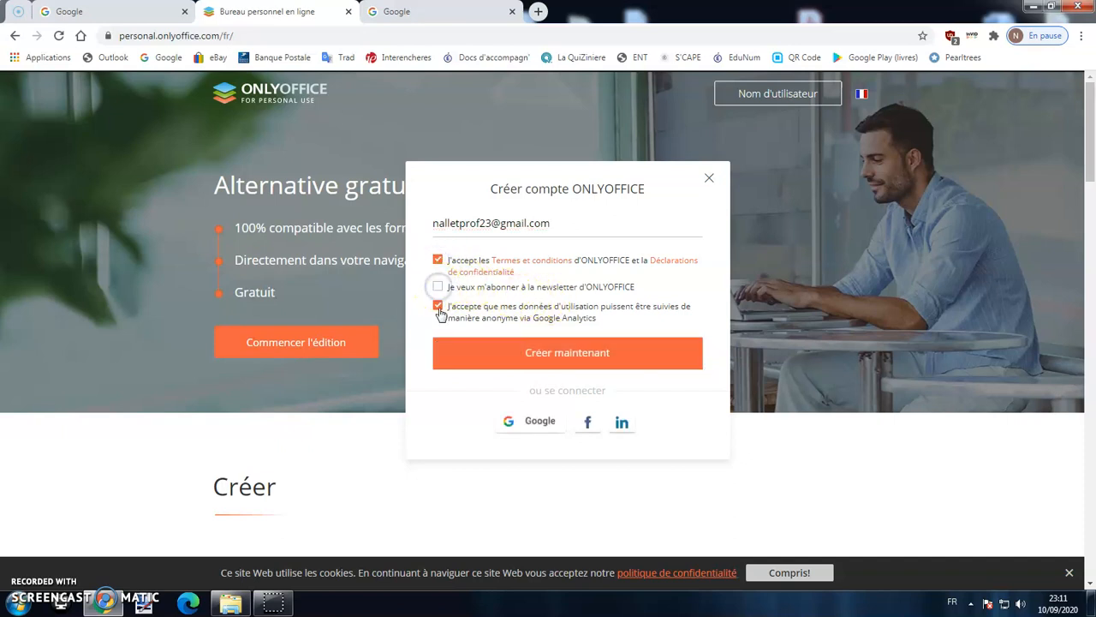
{"action": "left_click", "coordinate": [536, 359]}
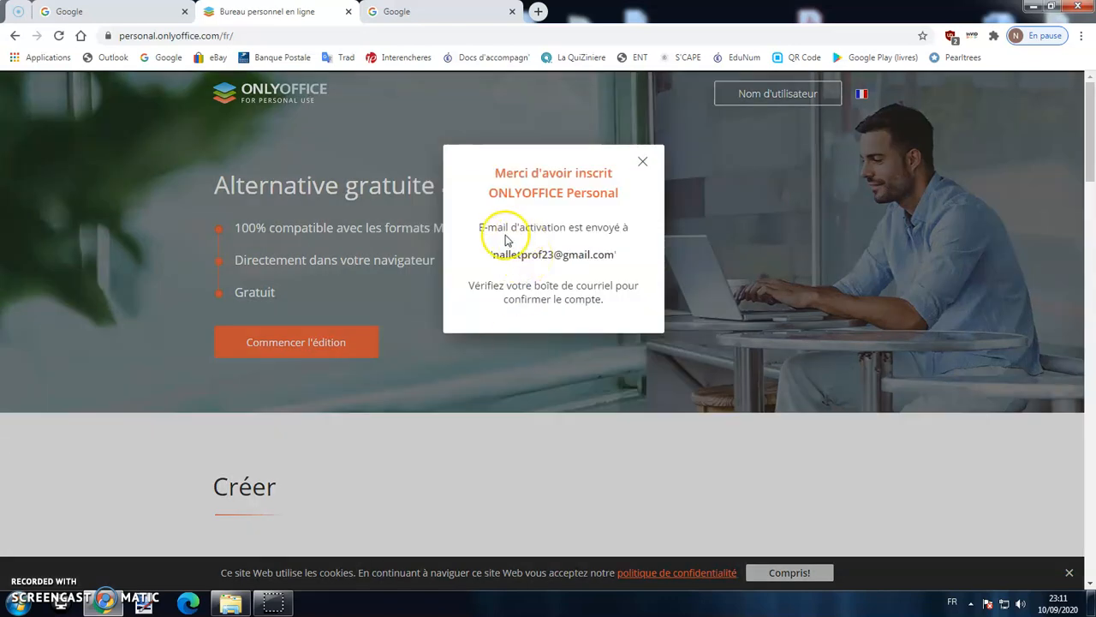
Step: Switch to Gmail, open the ONLYOFFICE activation message in the spam folder, and follow its confirmation link
{"action": "left_click", "coordinate": [445, 12]}
{"action": "left_click", "coordinate": [961, 92]}
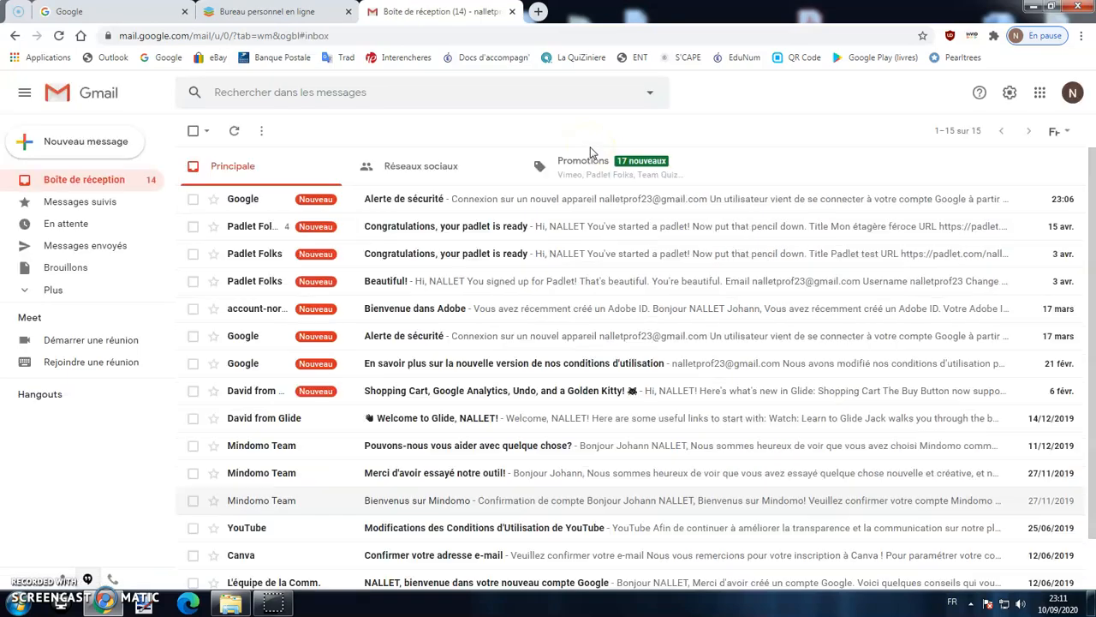
{"action": "left_click", "coordinate": [55, 296]}
{"action": "scroll", "coordinate": [73, 287], "scroll_direction": "down", "scroll_amount": 3}
{"action": "left_click", "coordinate": [53, 265]}
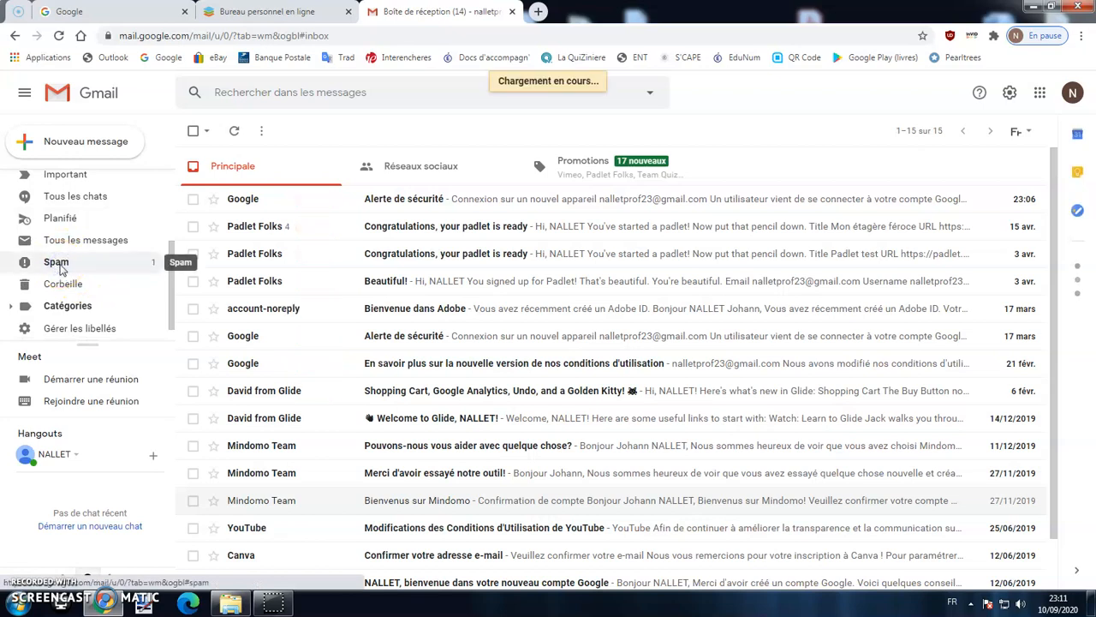
{"action": "left_click", "coordinate": [390, 201]}
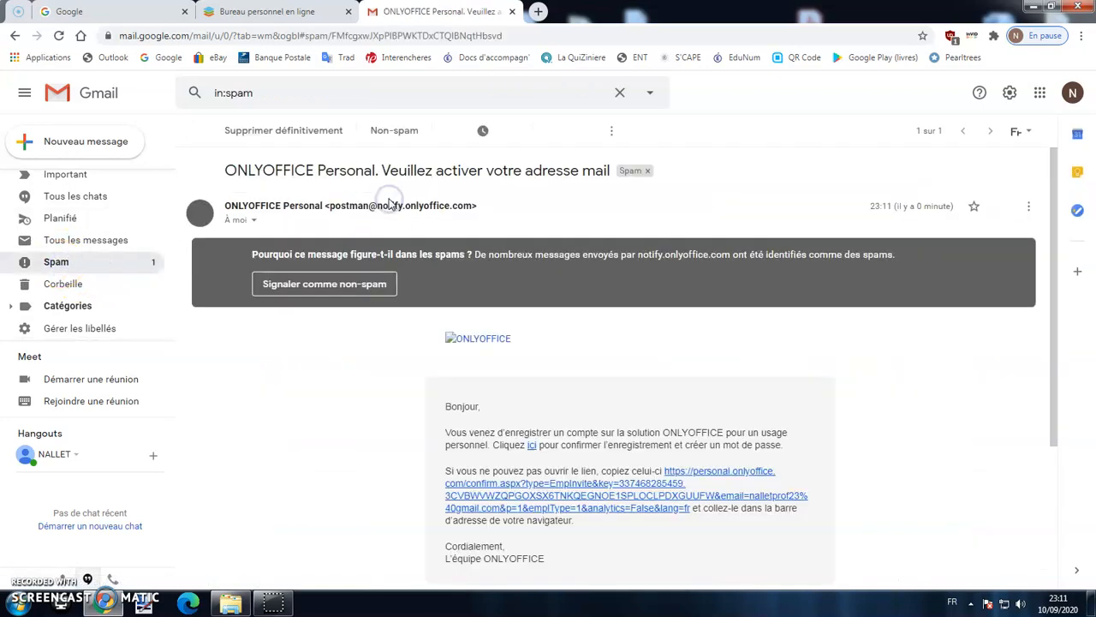
{"action": "left_click", "coordinate": [563, 496]}
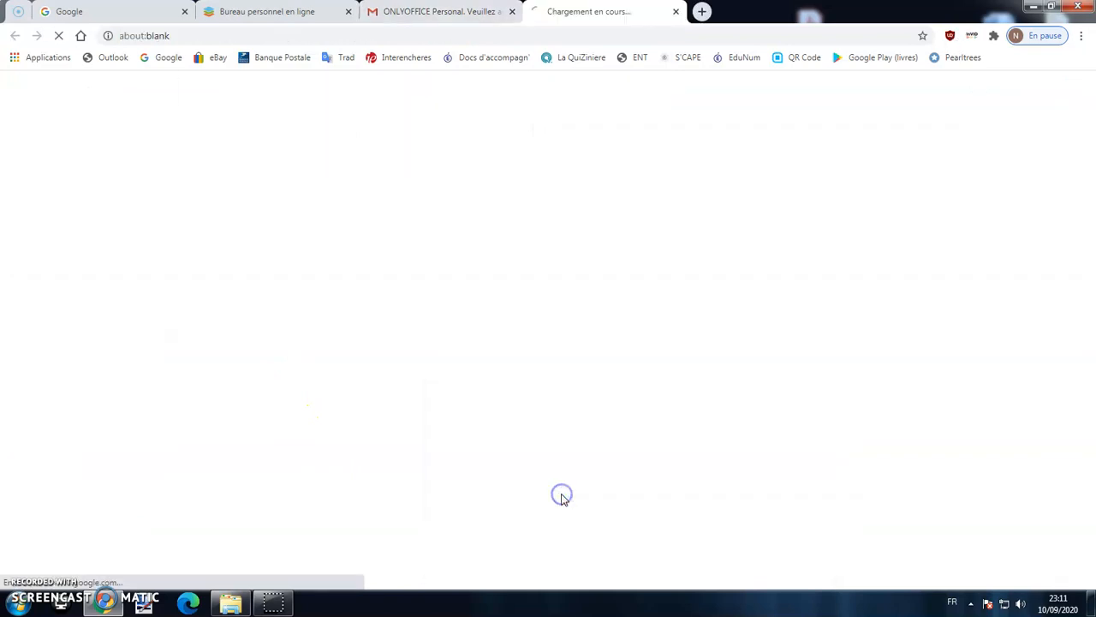
{"action": "left_click", "coordinate": [348, 12]}
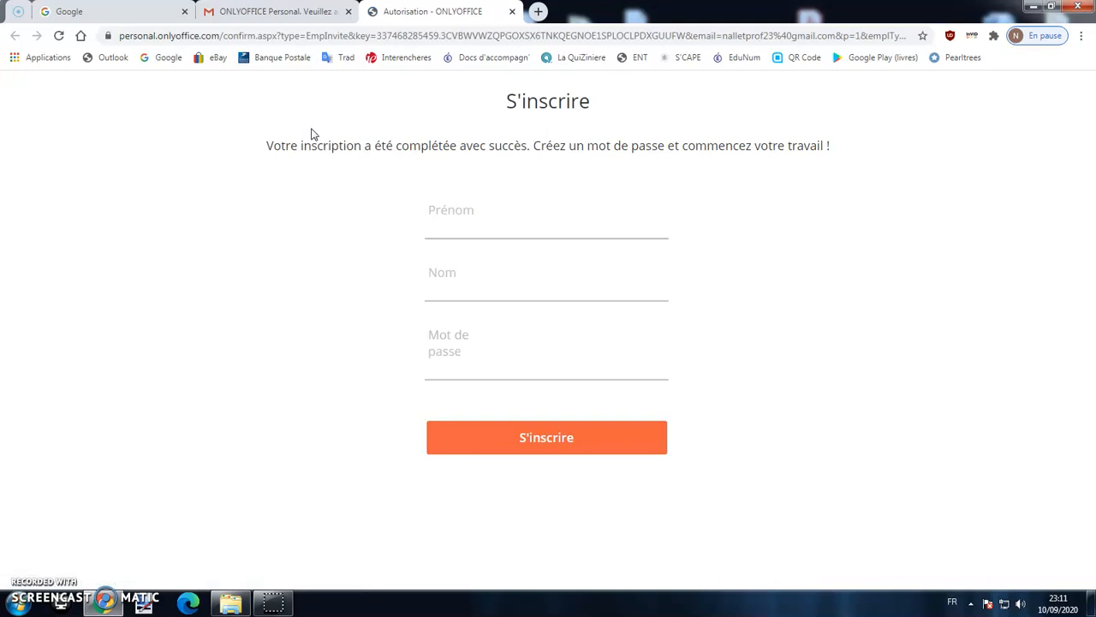
Step: Complete the registration by filling in the first name, last name and account password
{"action": "left_click", "coordinate": [448, 222]}
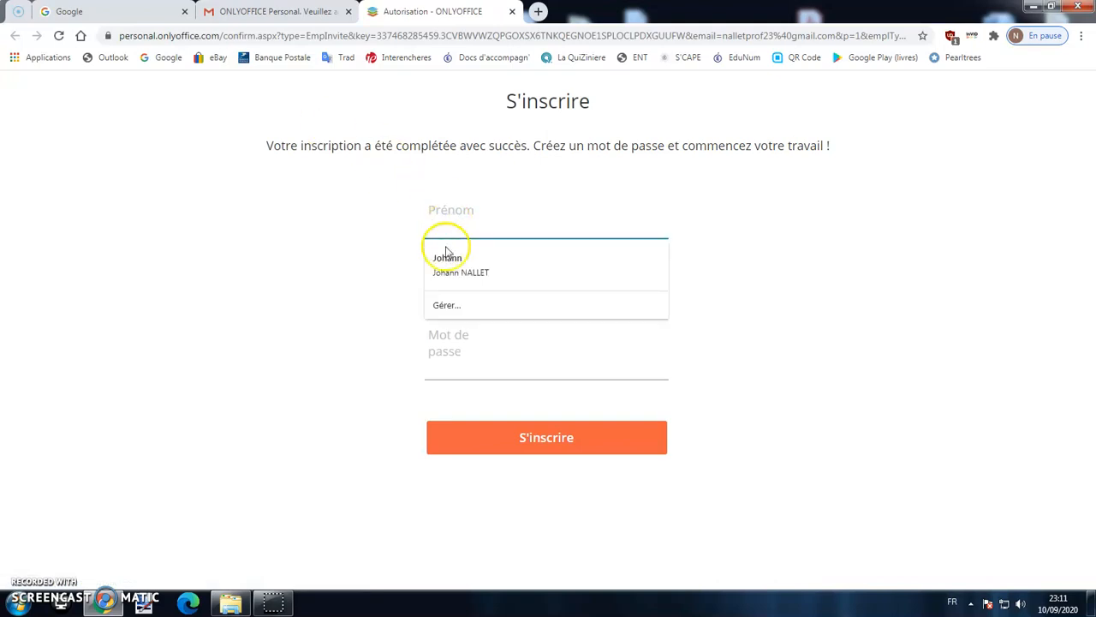
{"action": "left_click", "coordinate": [448, 252]}
{"action": "left_click", "coordinate": [458, 368]}
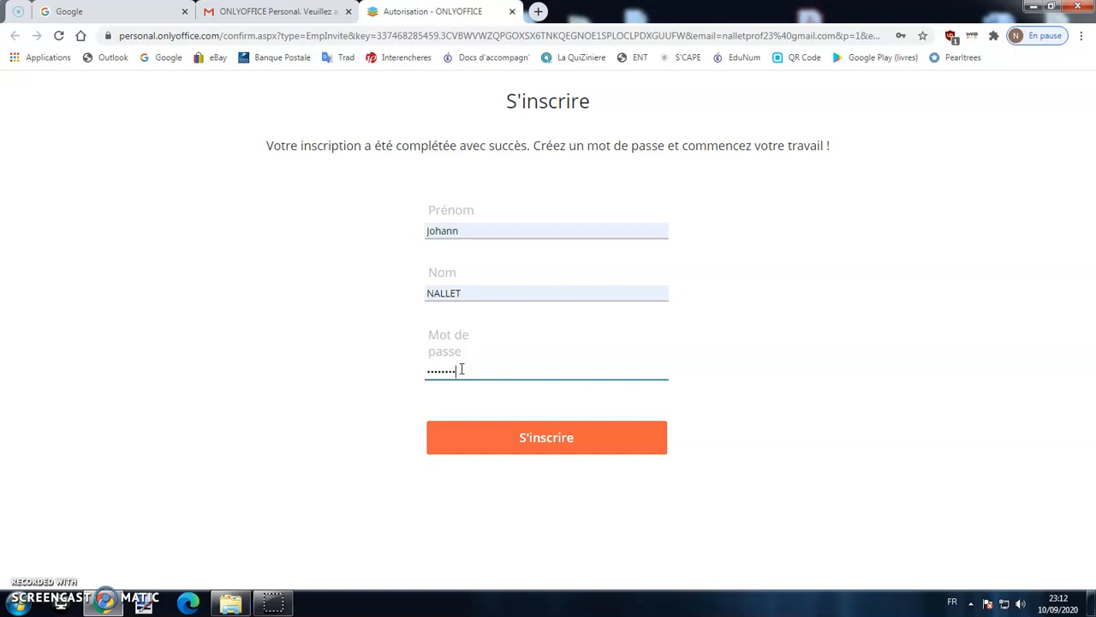
{"action": "left_click", "coordinate": [506, 436]}
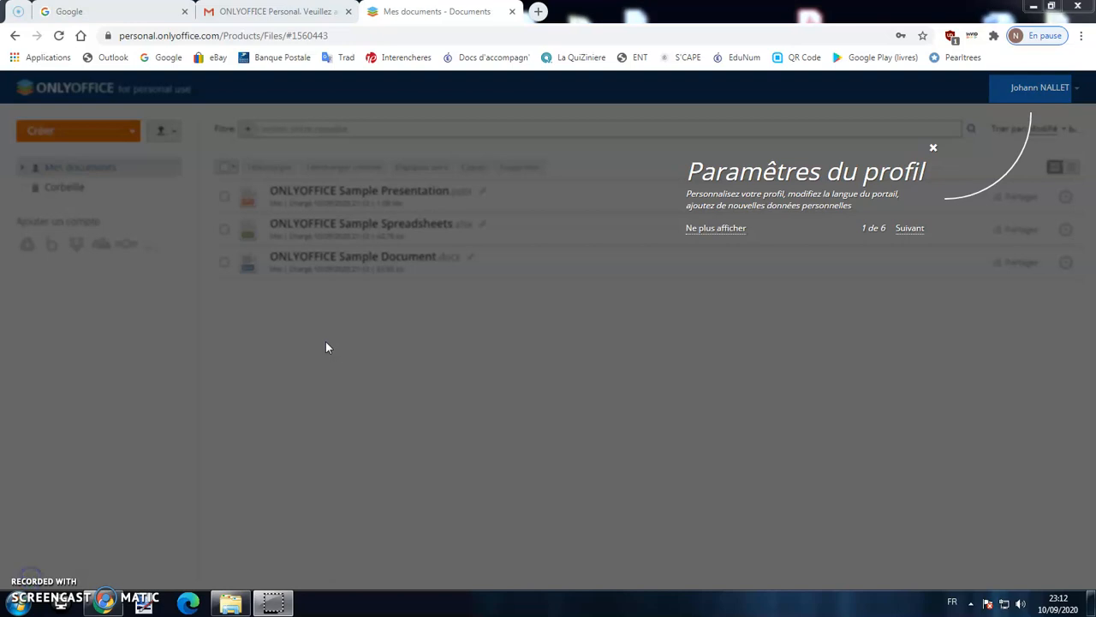
Step: Step through the portal's introductory tour to its end
{"action": "left_click", "coordinate": [919, 227]}
{"action": "left_click", "coordinate": [480, 272]}
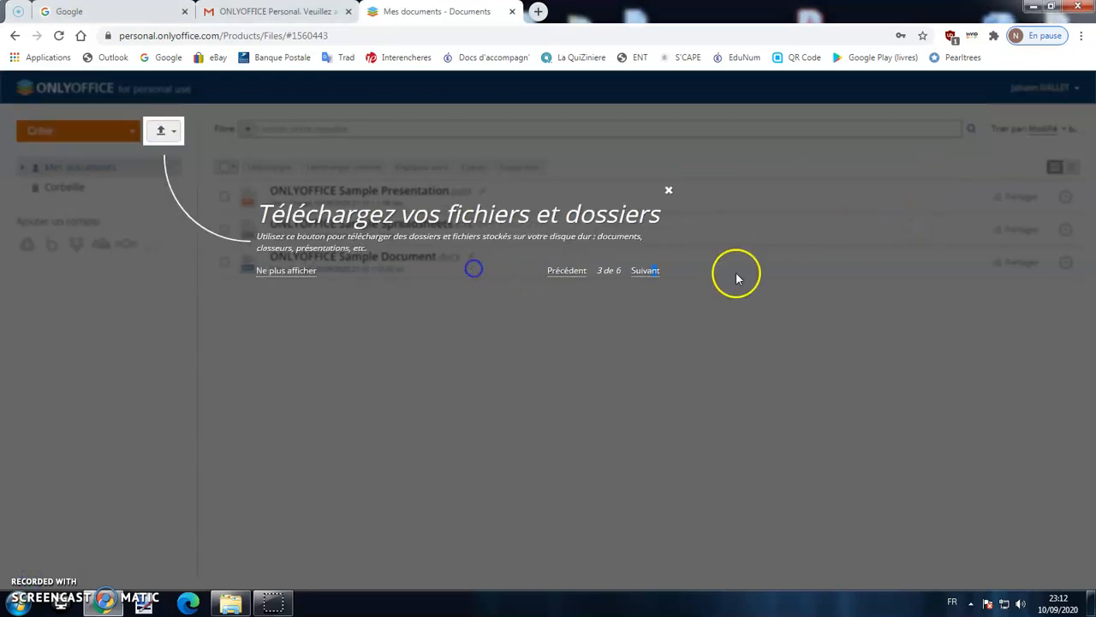
{"action": "left_click", "coordinate": [651, 272]}
{"action": "left_click", "coordinate": [457, 397]}
{"action": "left_click", "coordinate": [405, 336]}
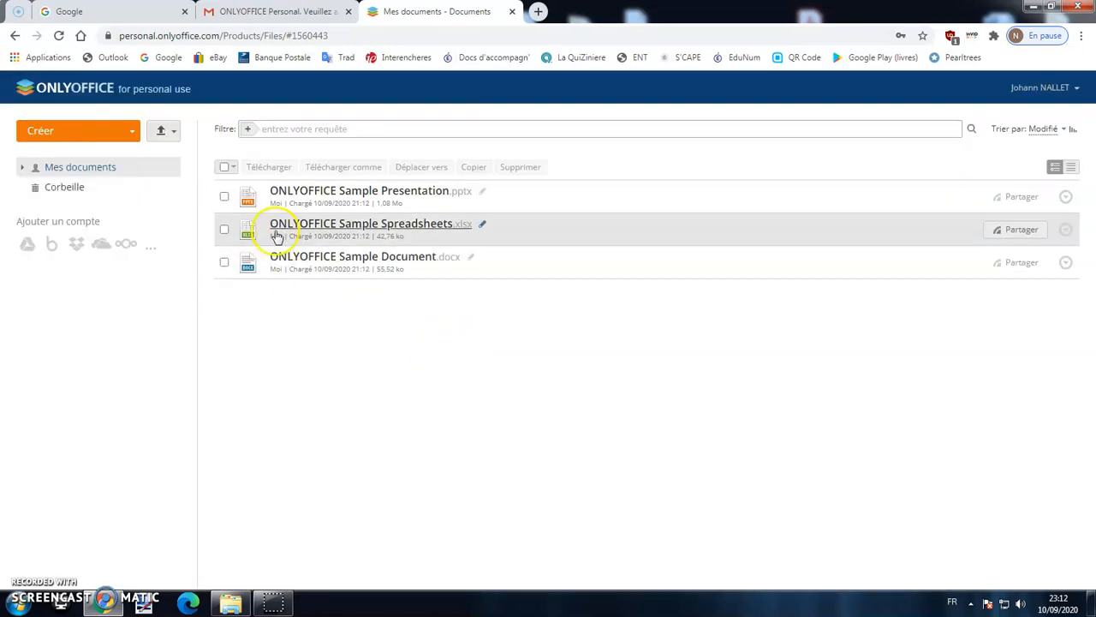
Step: Delete the ONLYOFFICE sample presentation, spreadsheet and document from Mes documents
{"action": "left_click", "coordinate": [225, 196]}
{"action": "left_click", "coordinate": [224, 229]}
{"action": "left_click", "coordinate": [224, 262]}
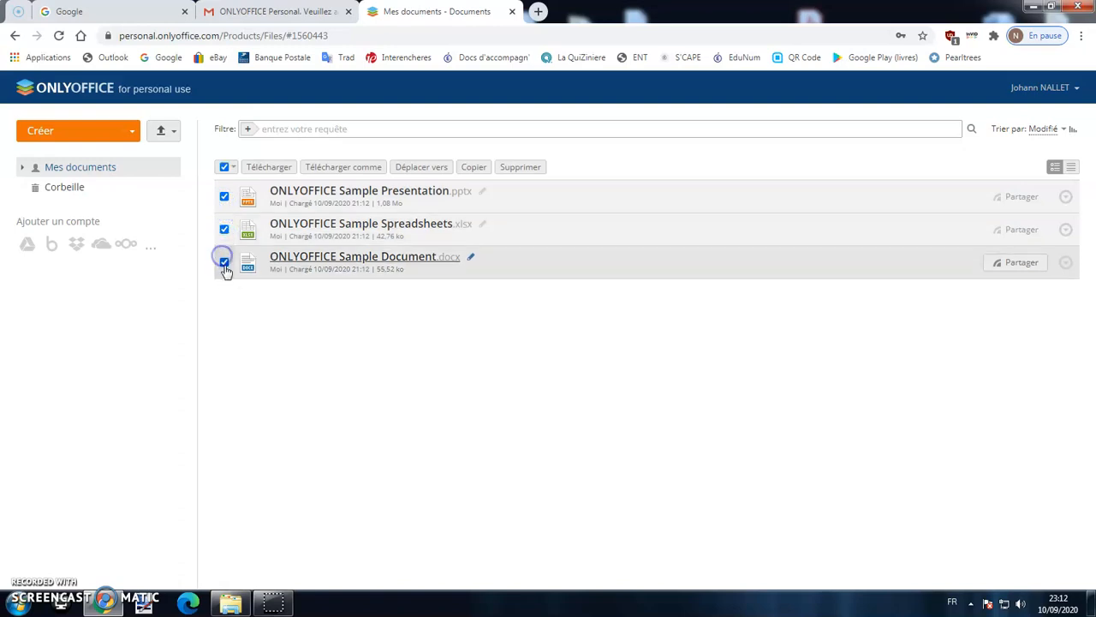
{"action": "left_click", "coordinate": [519, 168]}
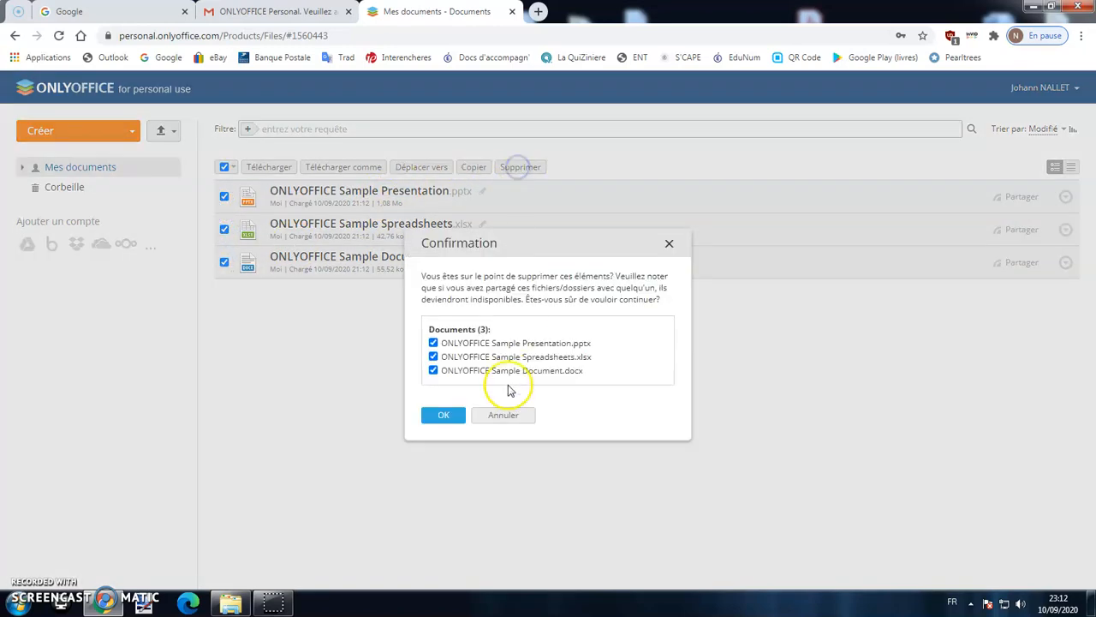
{"action": "left_click", "coordinate": [447, 414]}
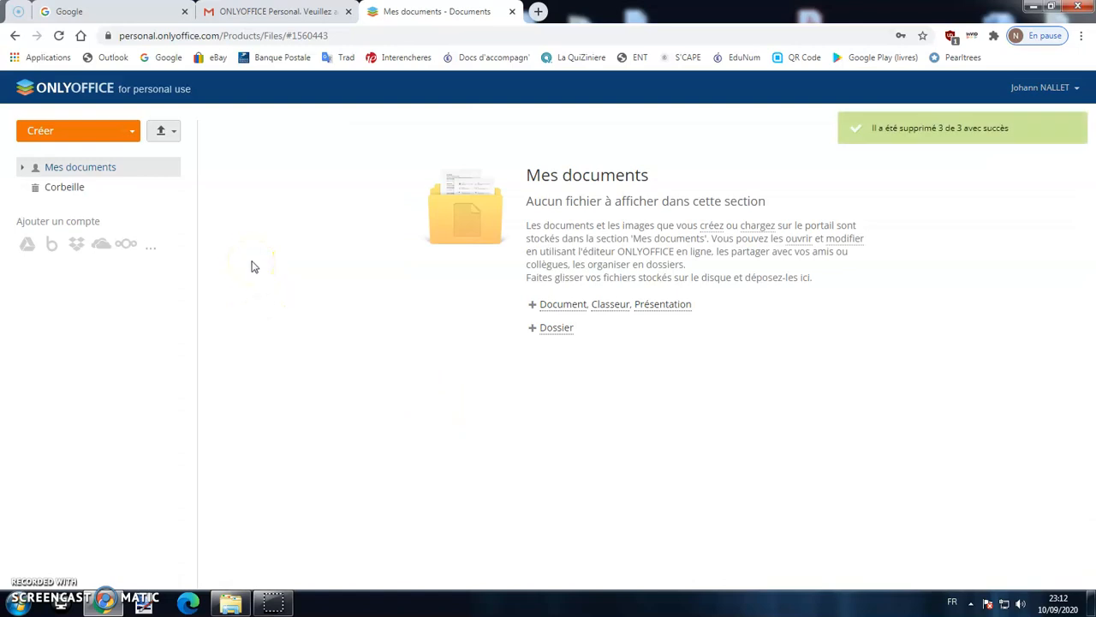
Step: Create a new text document named "Test 1" in Mes documents
{"action": "left_click", "coordinate": [127, 134]}
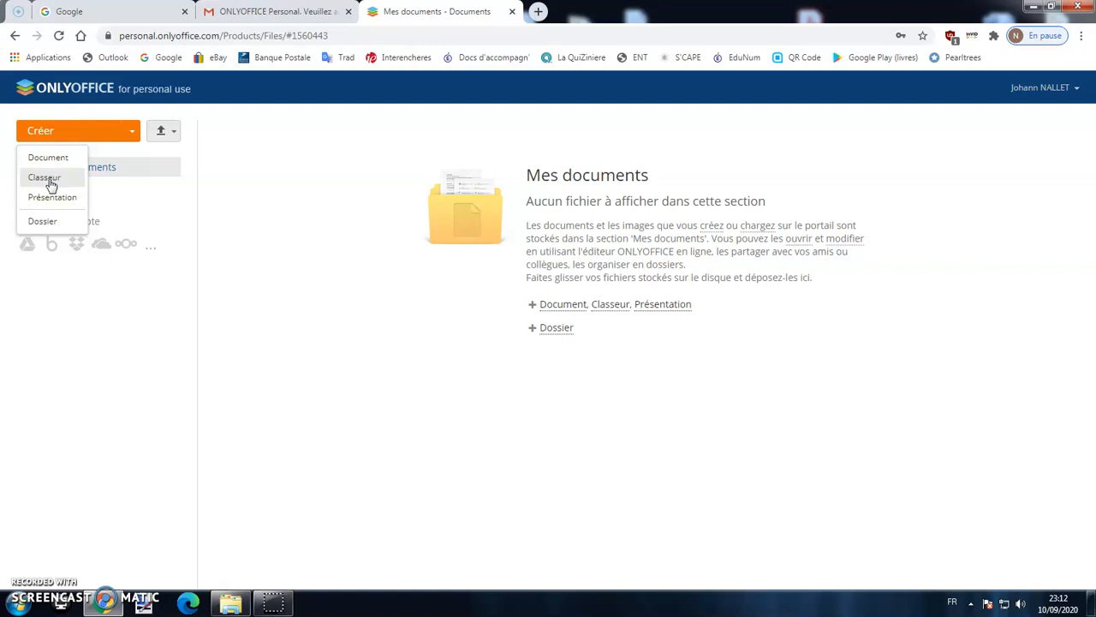
{"action": "left_click", "coordinate": [52, 198]}
{"action": "left_click", "coordinate": [25, 187]}
{"action": "left_click", "coordinate": [53, 159]}
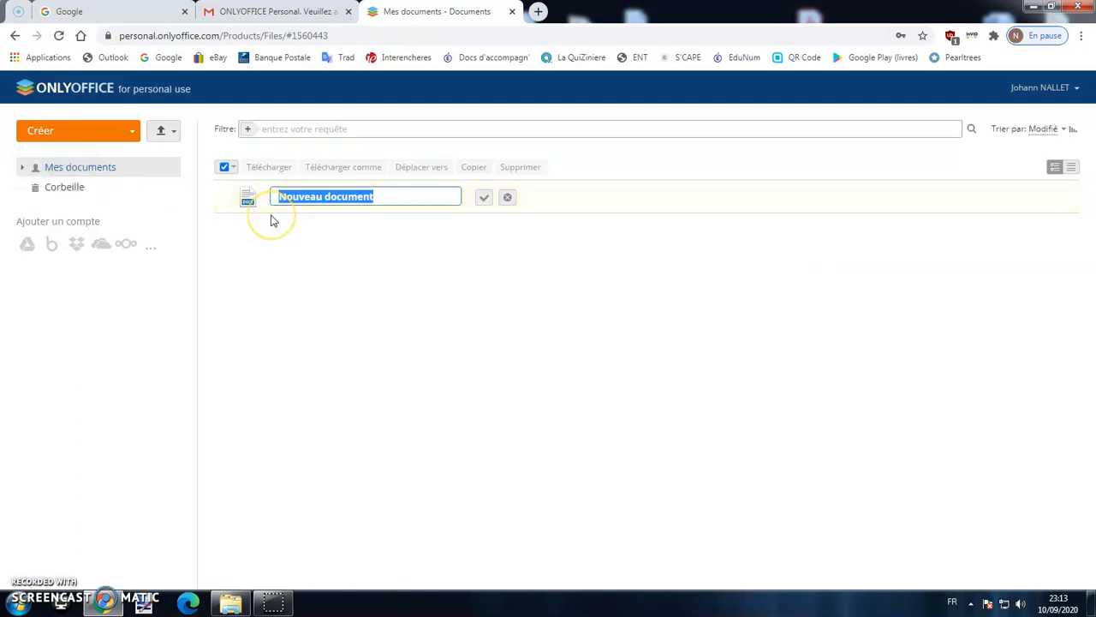
{"action": "type", "text": "Test 1"}
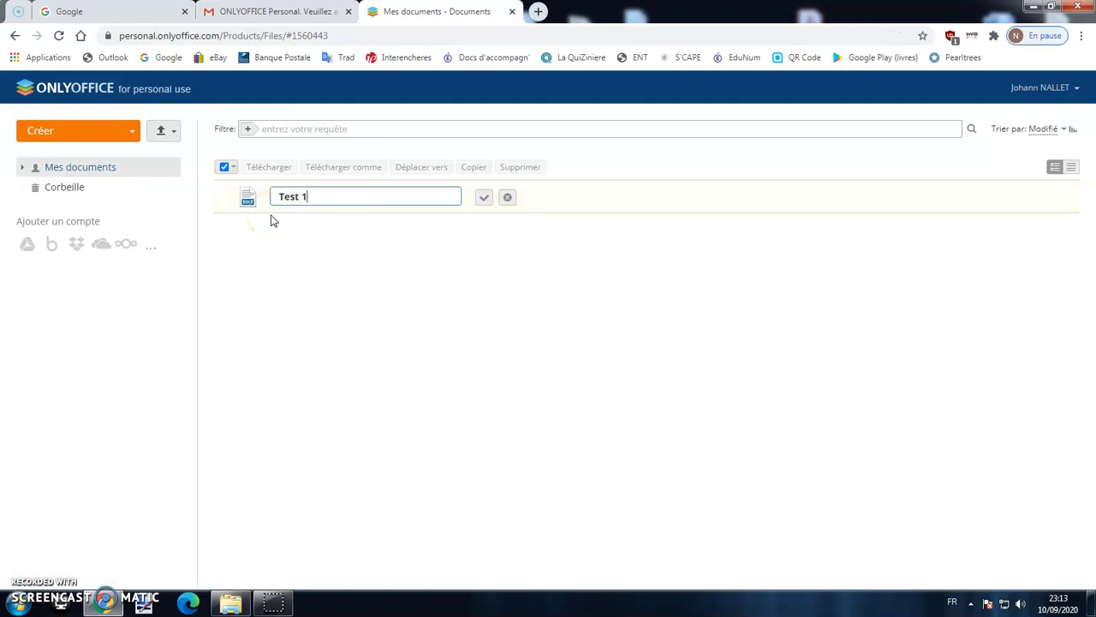
{"action": "left_click", "coordinate": [483, 198]}
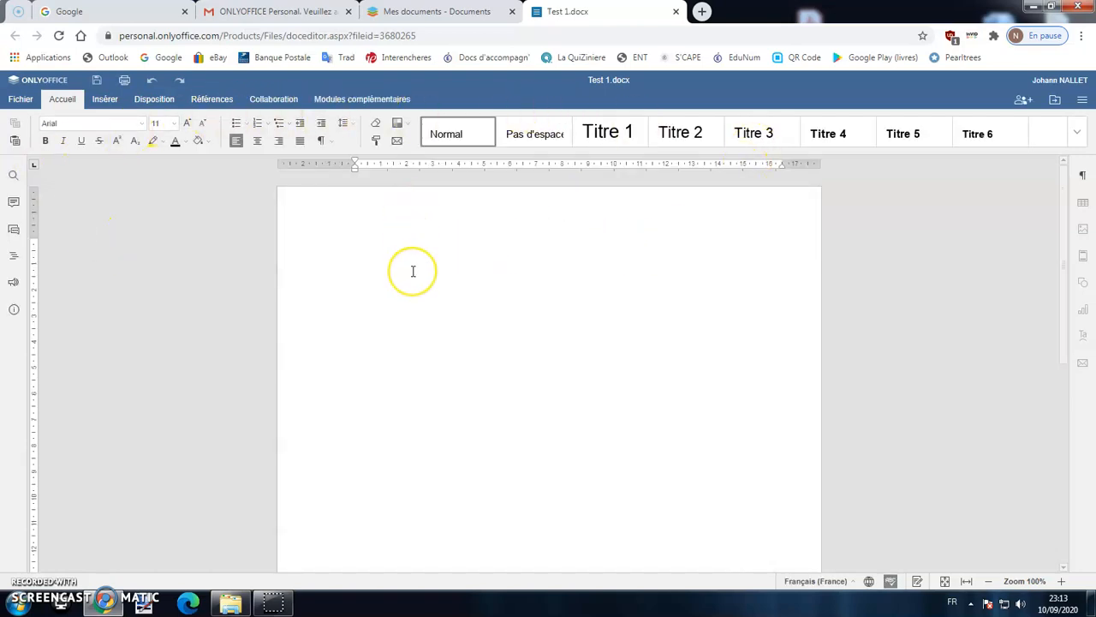
Step: Write "Test 20" at font size 28 in the new document and close it
{"action": "type", "text": "0"}
{"action": "left_click_drag", "start_coordinate": [436, 247], "coordinate": [169, 236]}
{"action": "left_click", "coordinate": [176, 124]}
{"action": "left_click", "coordinate": [171, 350]}
{"action": "left_click", "coordinate": [451, 327]}
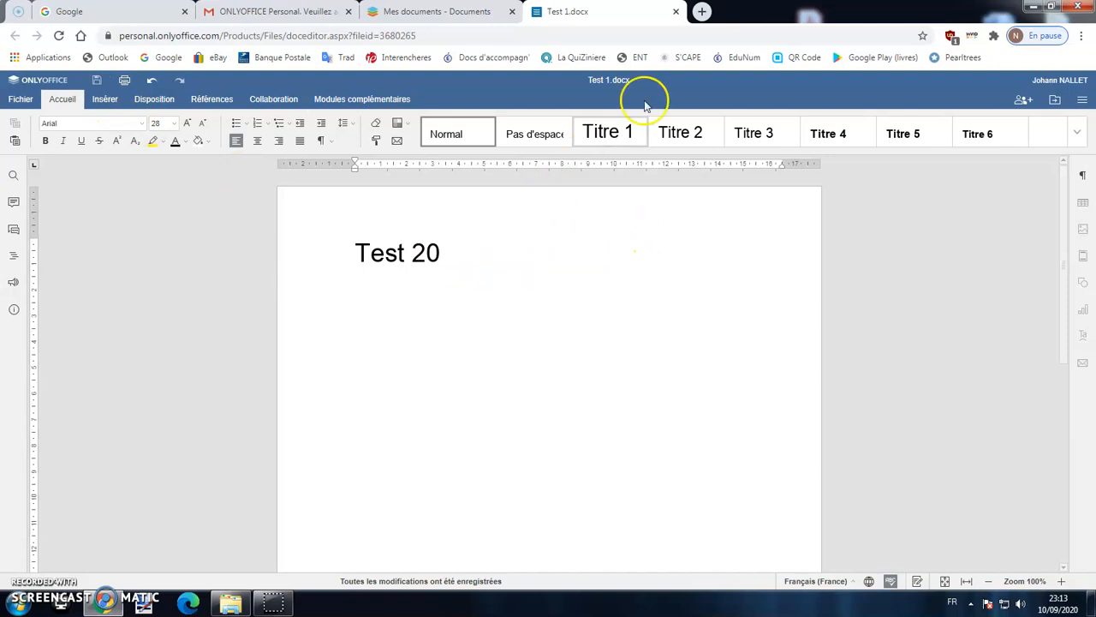
{"action": "left_click", "coordinate": [675, 12]}
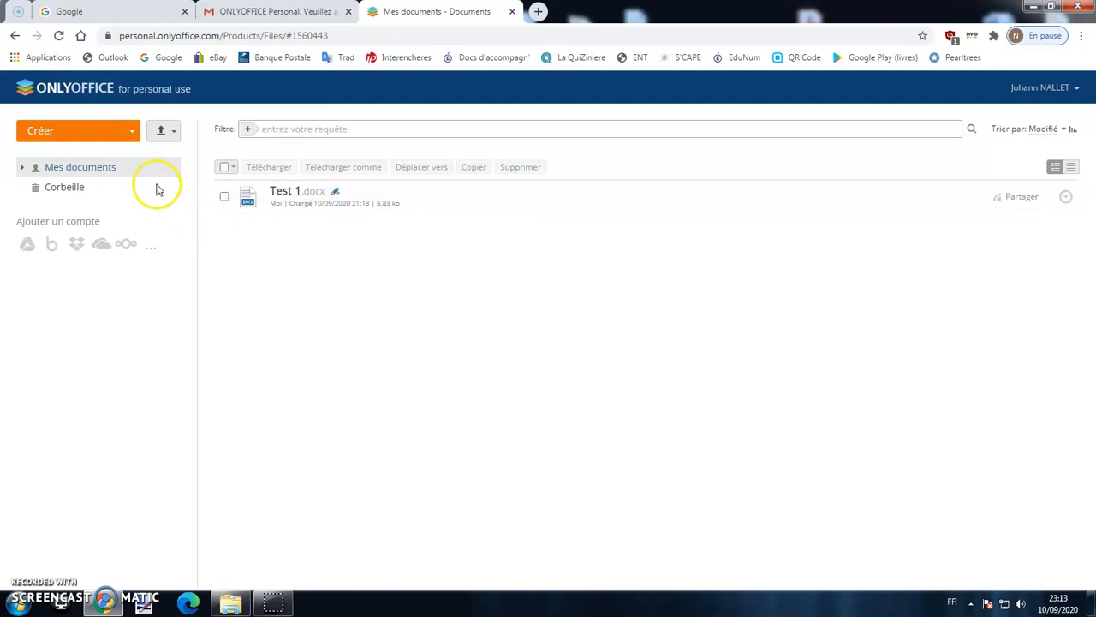
Step: Upload the presentation "Diapo Paris (.docx)" from the Test Only Office folder and open it for editing
{"action": "left_click", "coordinate": [173, 135]}
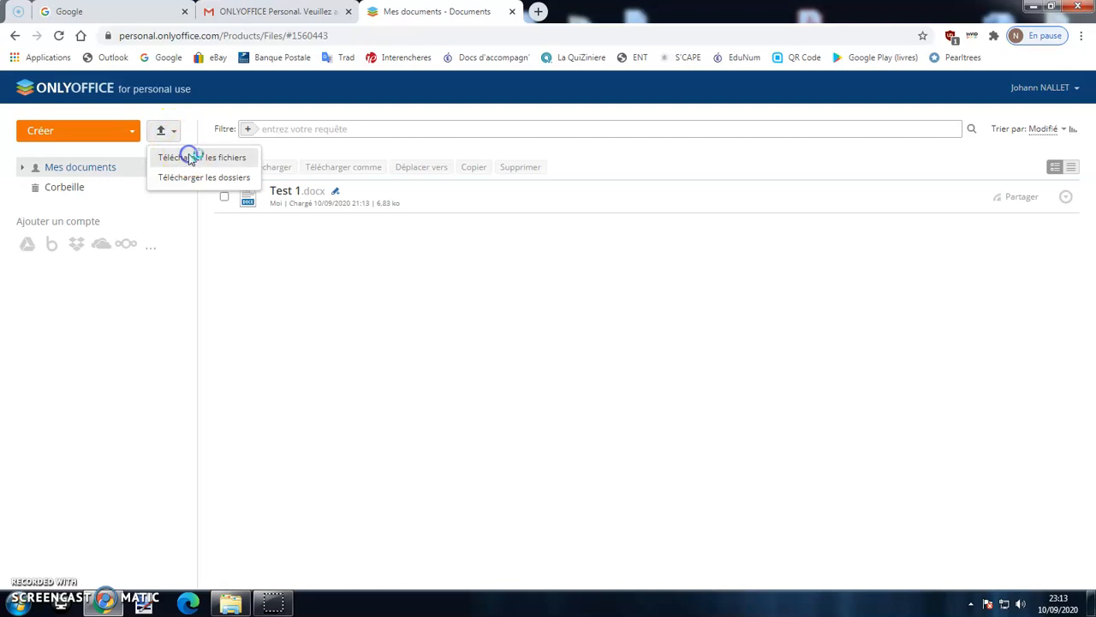
{"action": "left_click", "coordinate": [190, 158]}
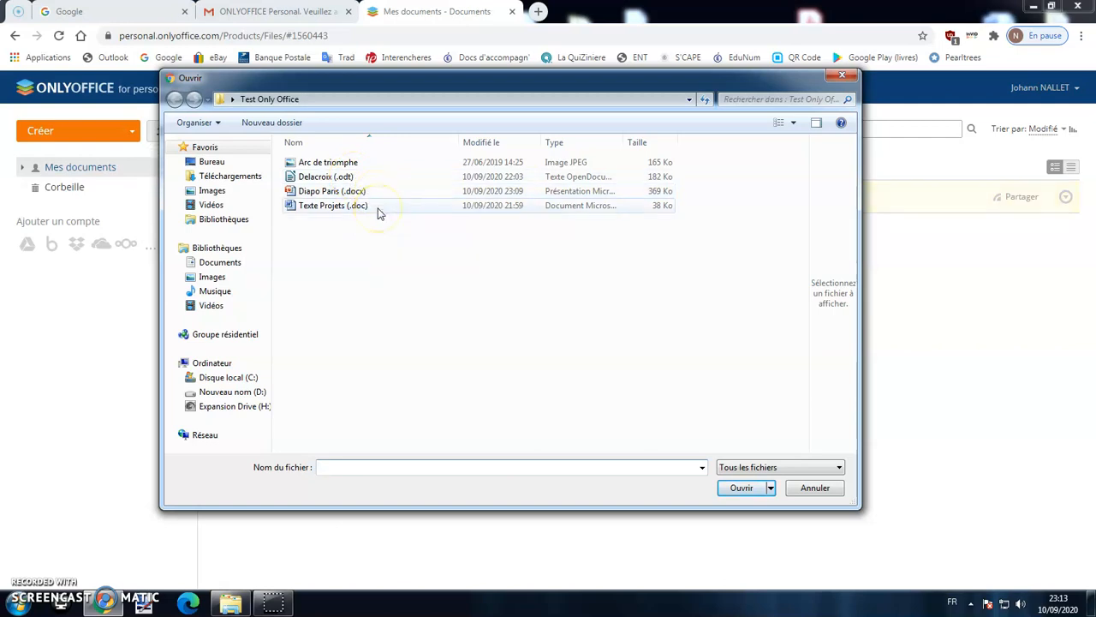
{"action": "left_click", "coordinate": [361, 191]}
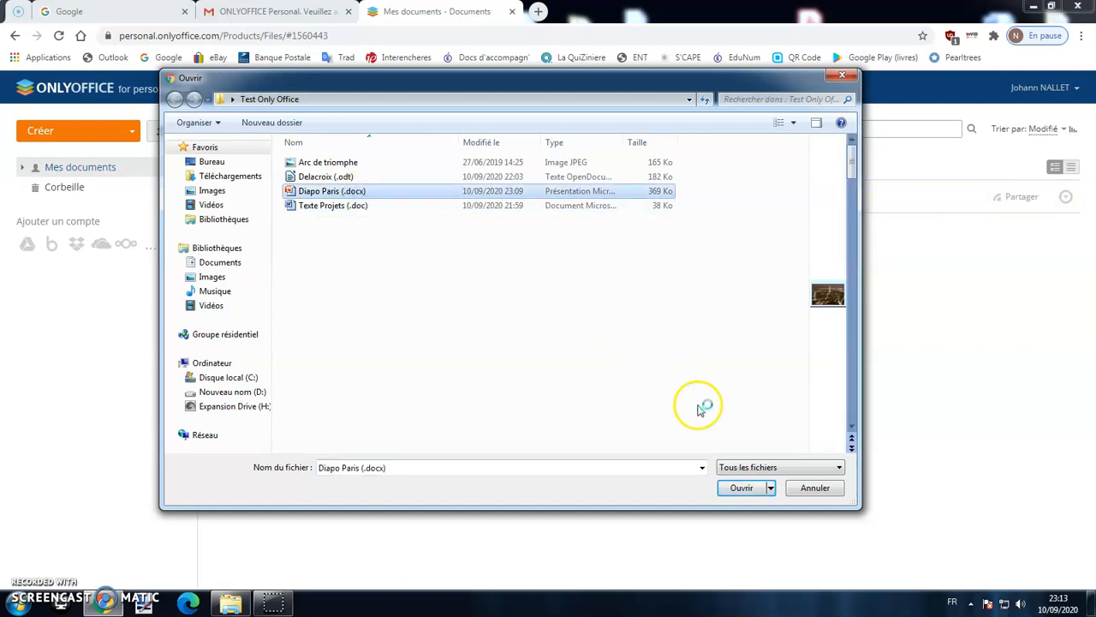
{"action": "left_click", "coordinate": [735, 487]}
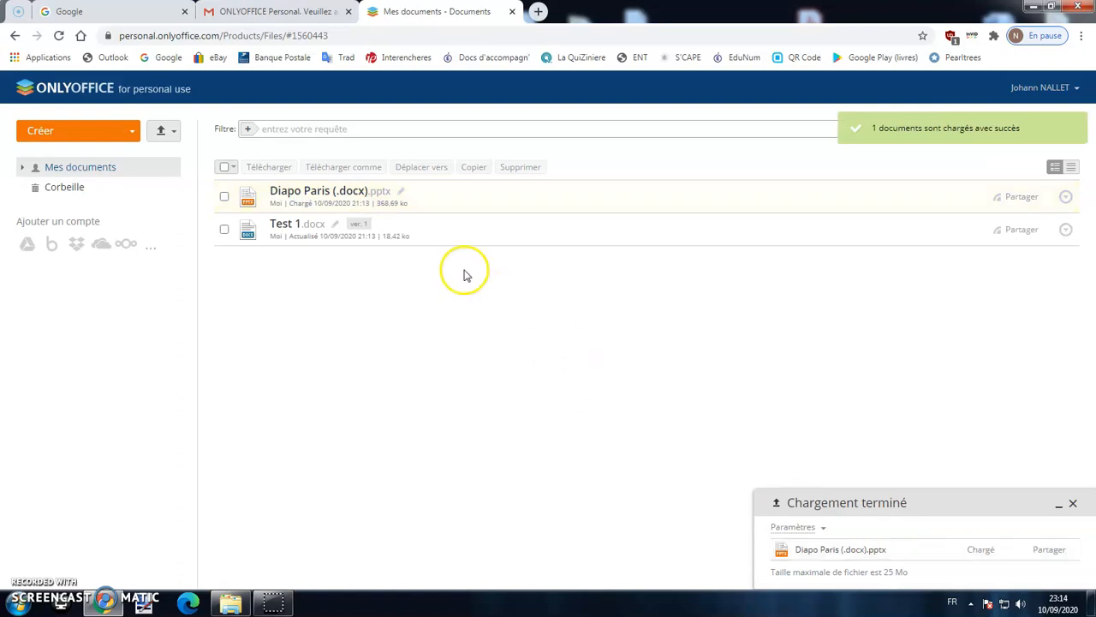
{"action": "left_click", "coordinate": [399, 198]}
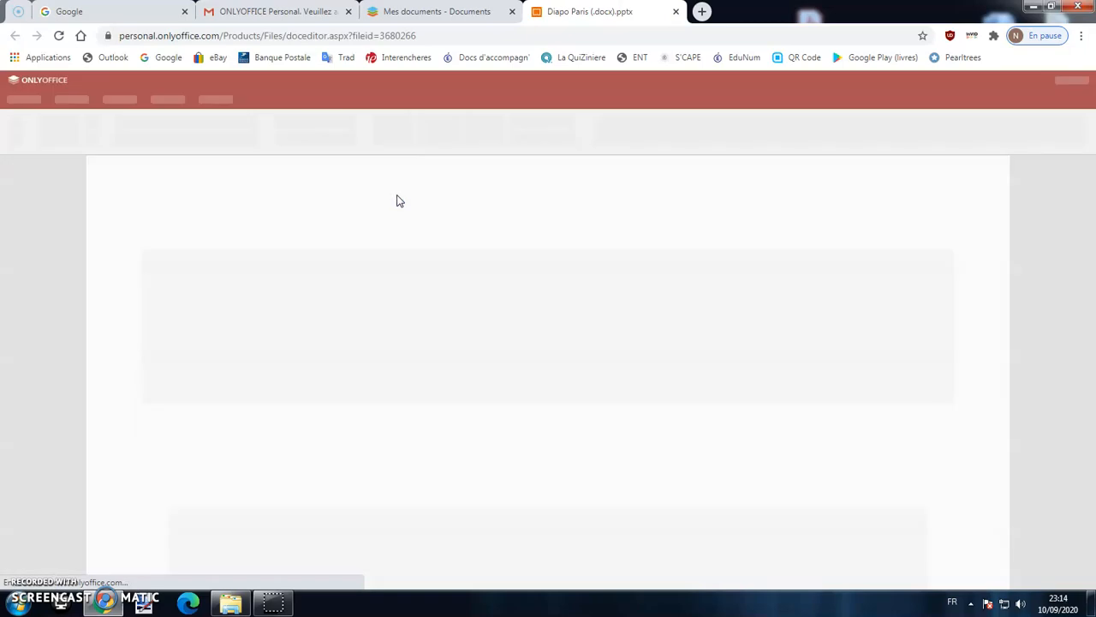
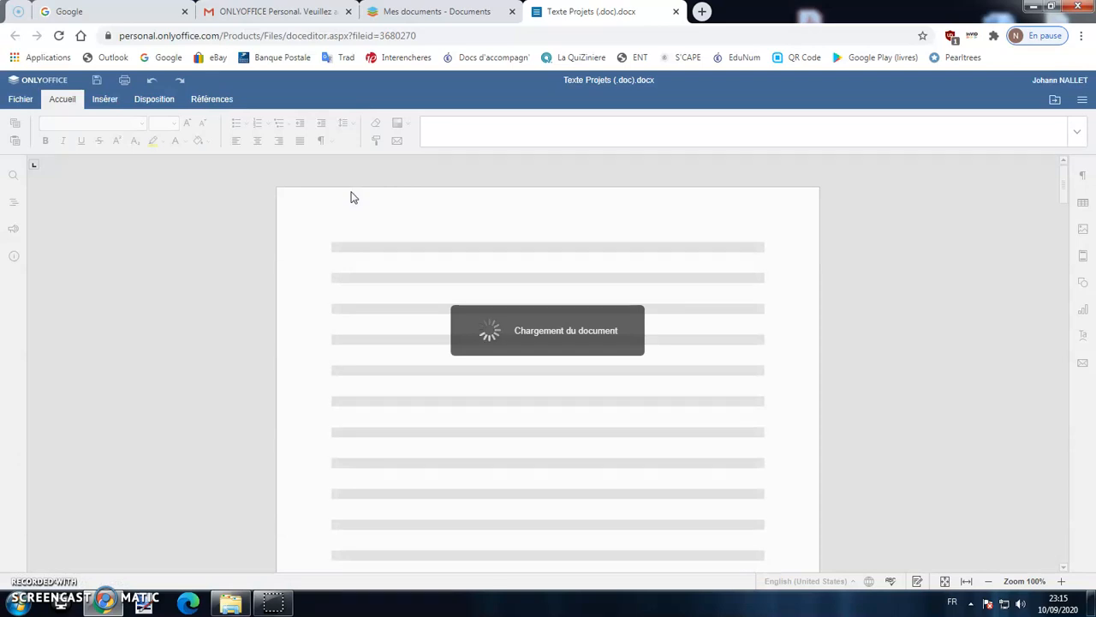
Step: In Texte Projets (.doc).docx, change the title's years to 2020-22 and add the line "Projets..." below the Formation Pearltrees entry
{"action": "left_click", "coordinate": [657, 217]}
{"action": "key", "text": "BackSpace"}
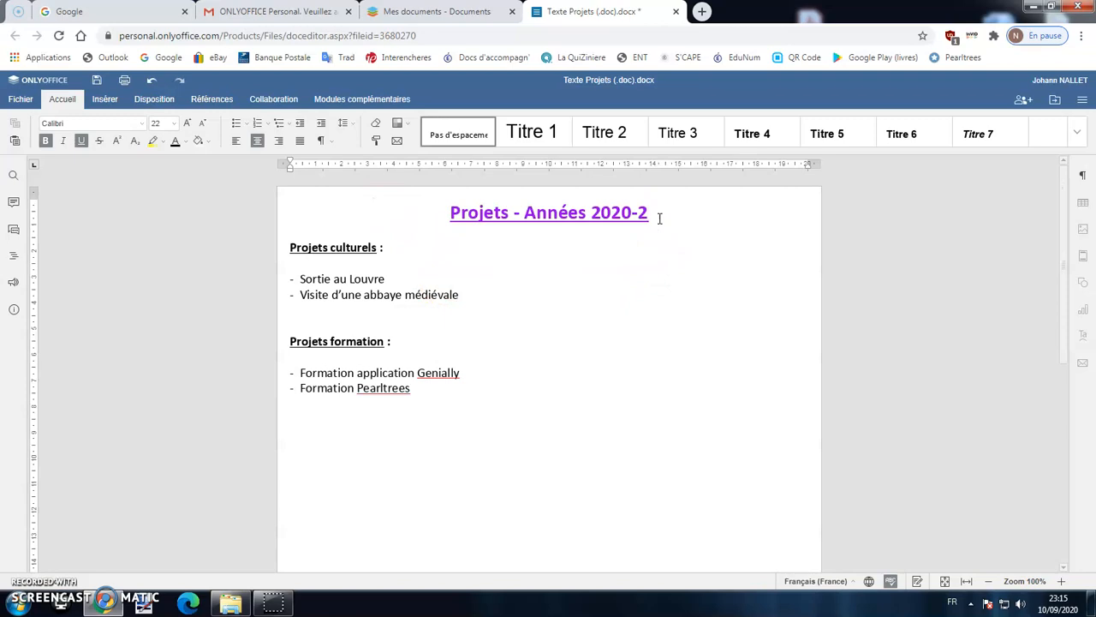
{"action": "type", "text": "2"}
{"action": "left_click", "coordinate": [397, 426]}
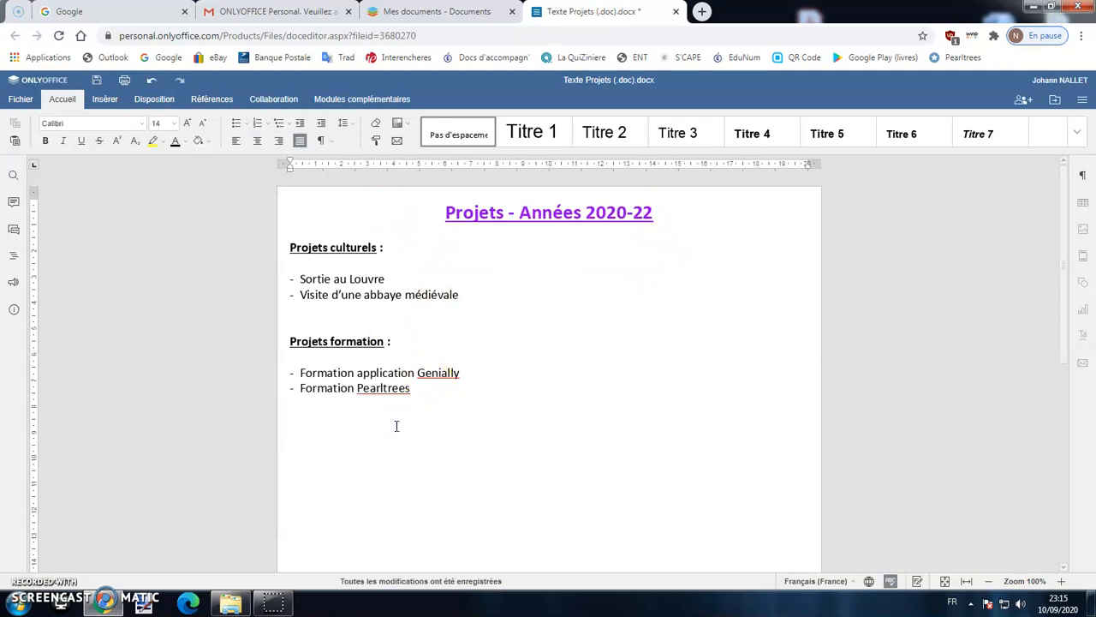
{"action": "type", "text": "Por"}
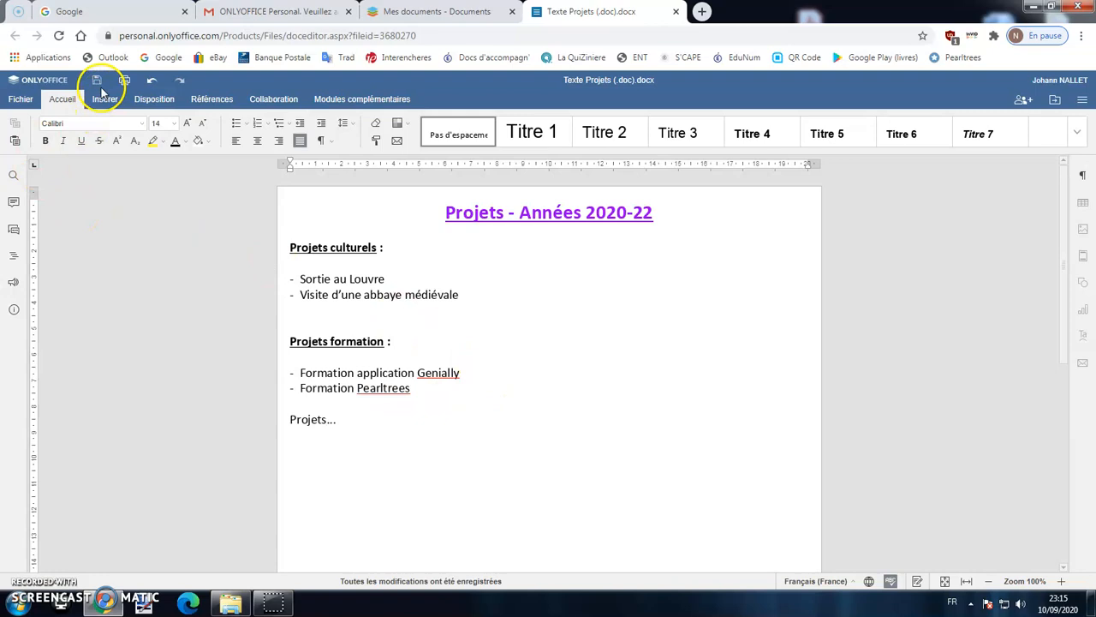
Step: Download Texte Projets (.doc).docx in ODT format and open the downloaded copy in LibreOffice Writer
{"action": "left_click", "coordinate": [22, 100]}
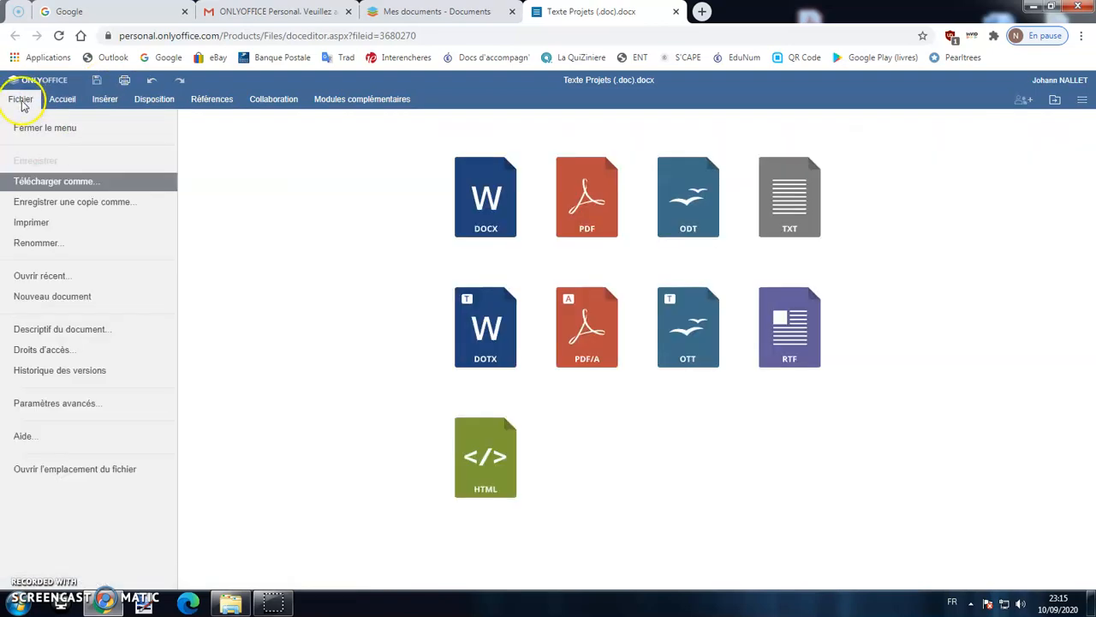
{"action": "left_click", "coordinate": [94, 203]}
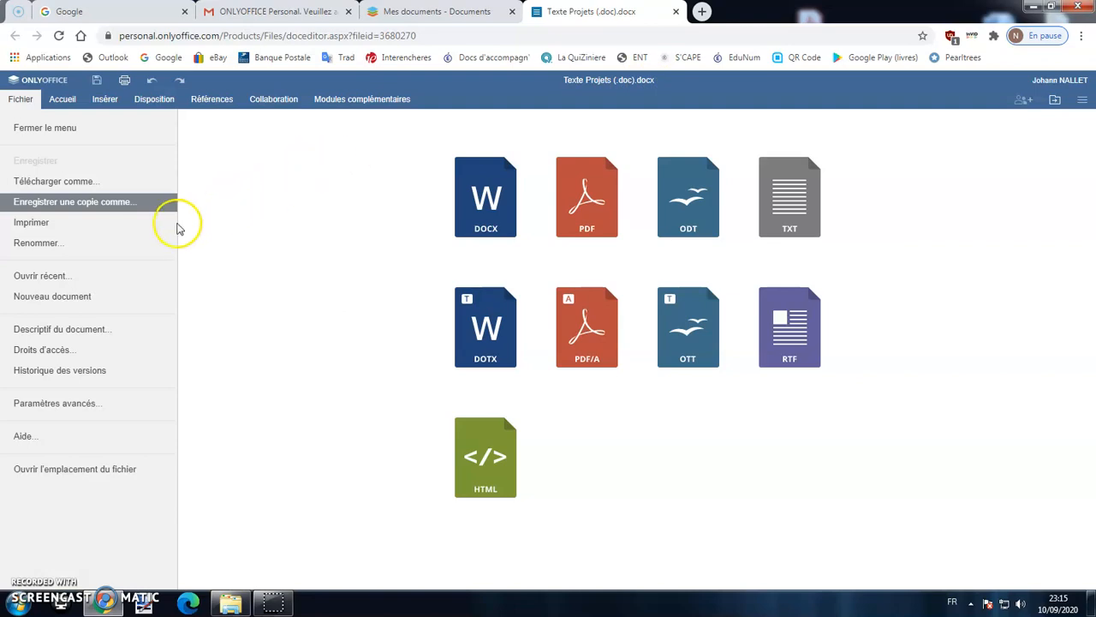
{"action": "left_click", "coordinate": [72, 184]}
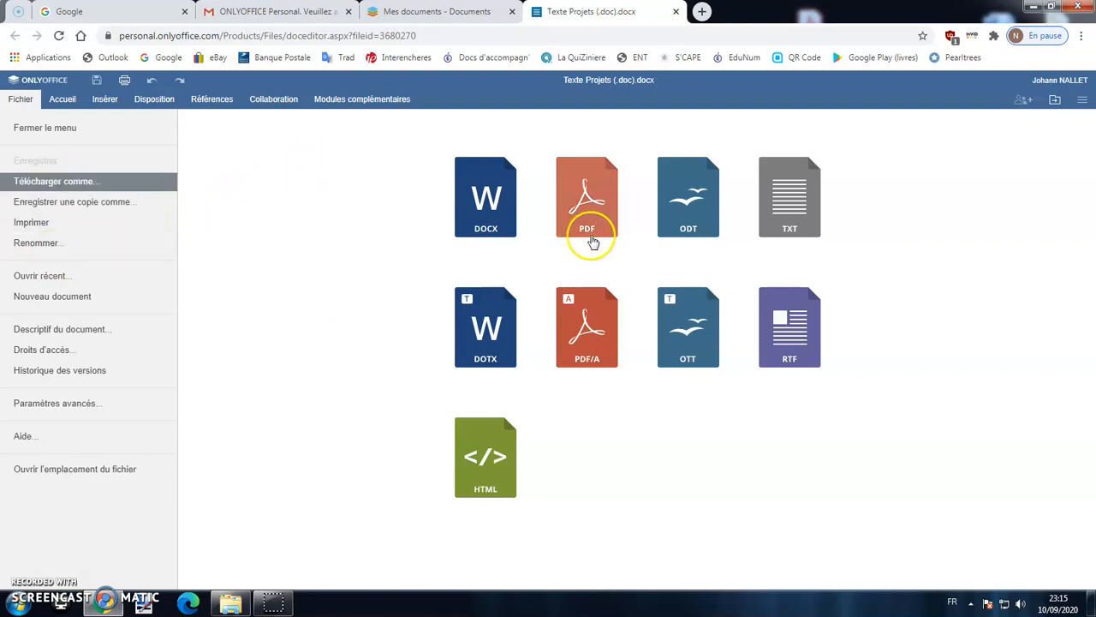
{"action": "left_click", "coordinate": [682, 216]}
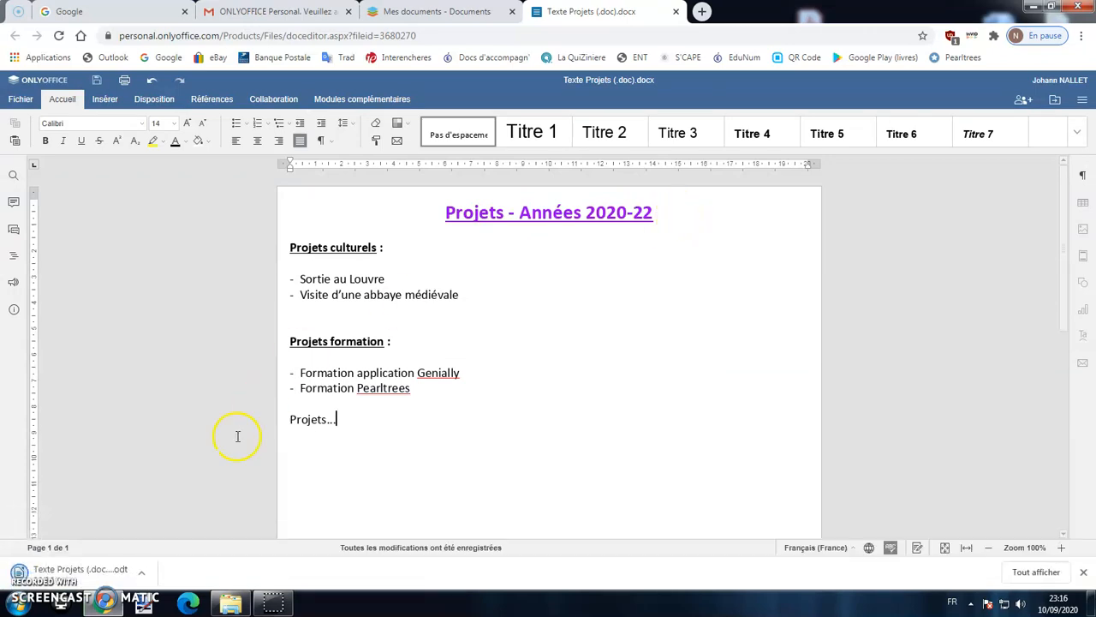
{"action": "left_click", "coordinate": [84, 567]}
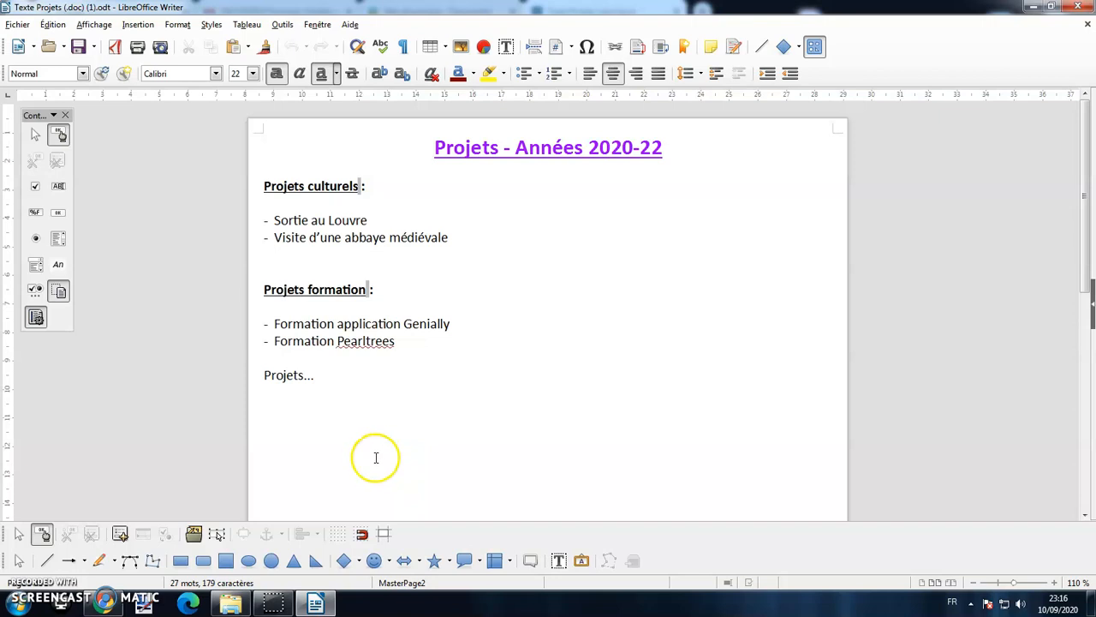
{"action": "left_click", "coordinate": [400, 397]}
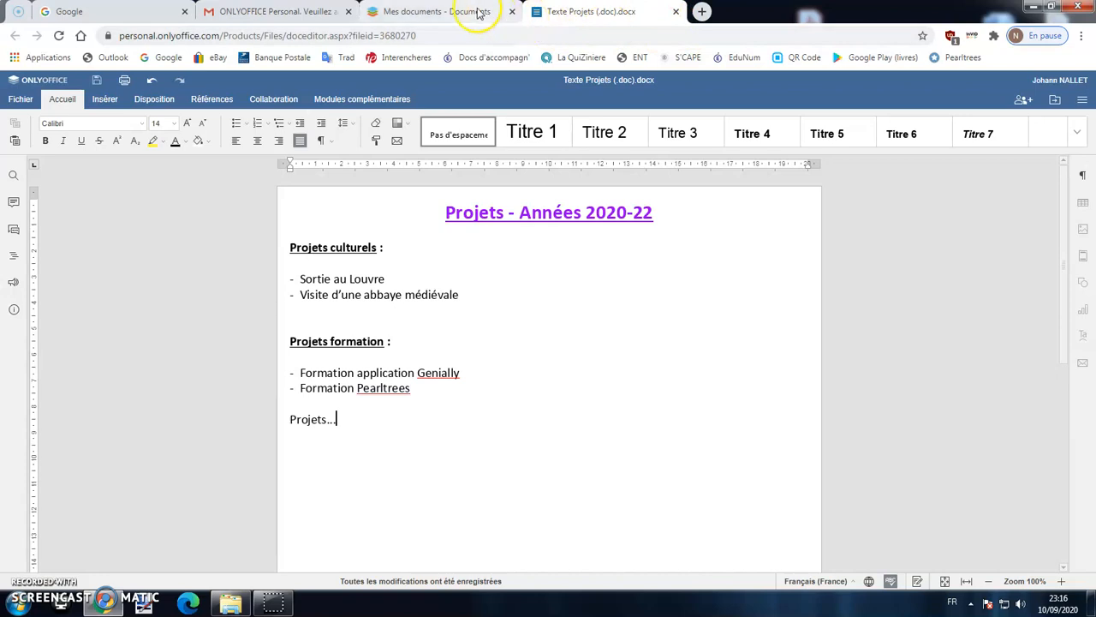
Step: Close the existing Mes documents page, reopen it from the document's file location, and close the text editor
{"action": "left_click", "coordinate": [436, 12]}
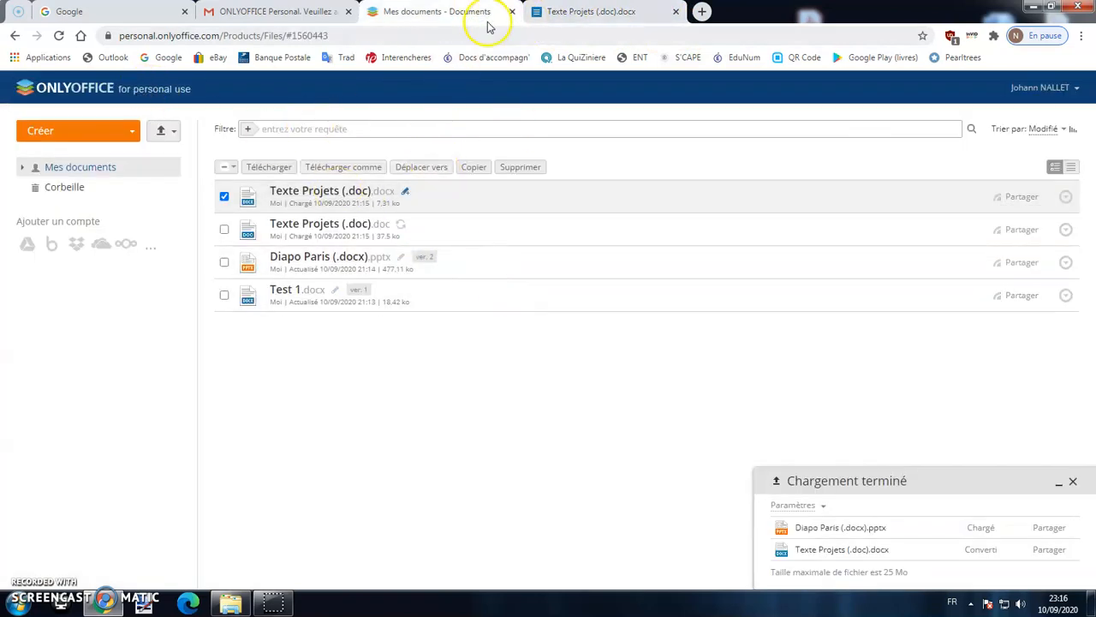
{"action": "left_click", "coordinate": [512, 11]}
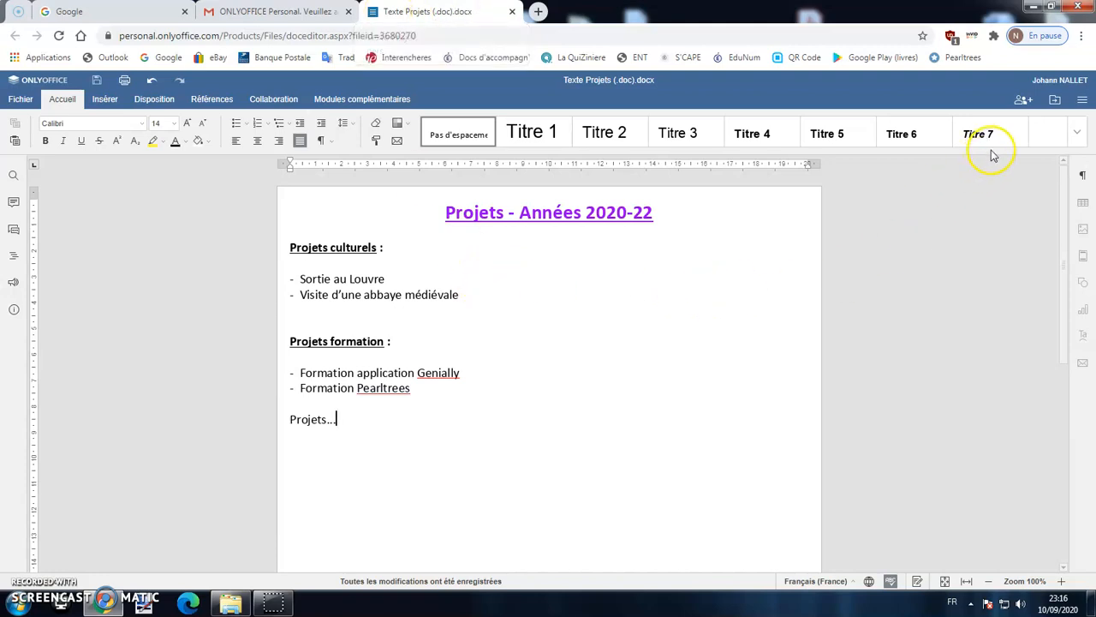
{"action": "left_click", "coordinate": [1055, 102]}
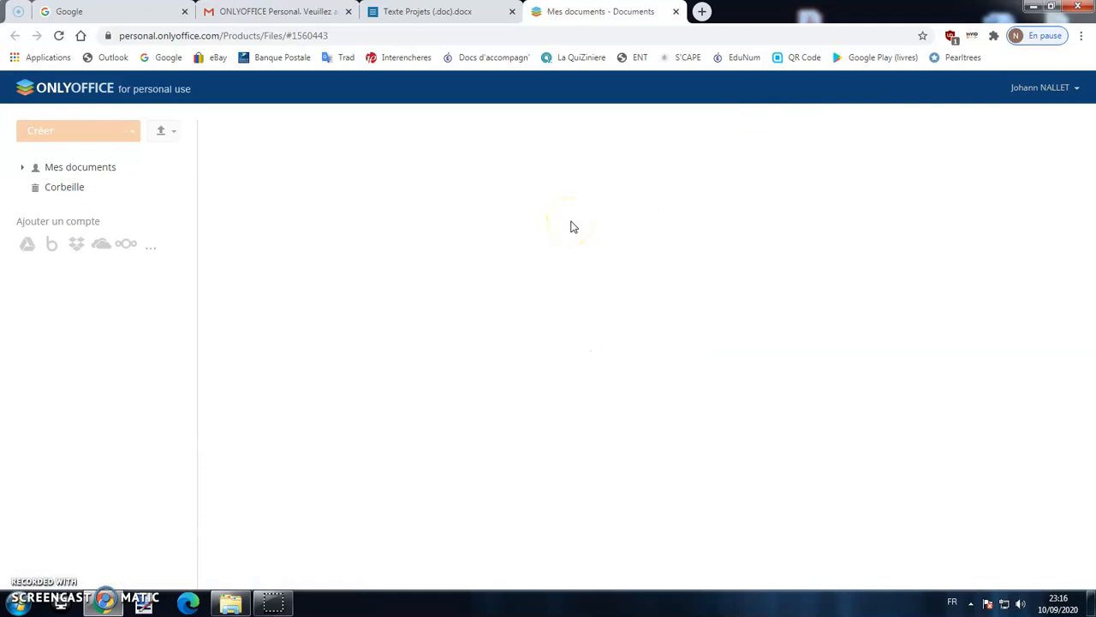
{"action": "left_click", "coordinate": [512, 12]}
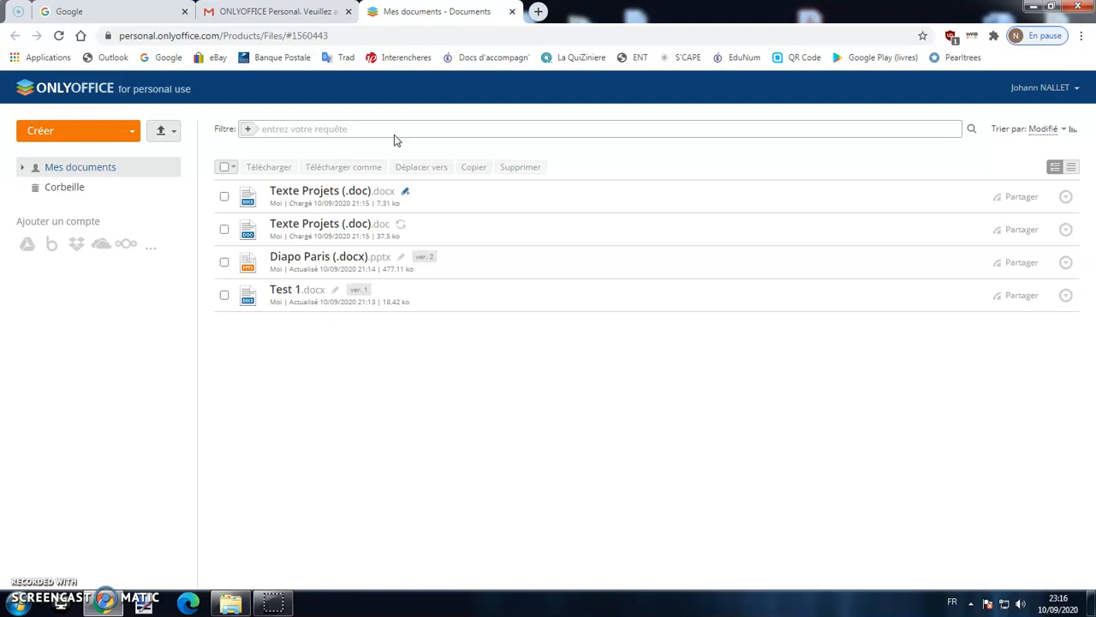
Step: Create a folder named "Histoire" in Mes documents, look inside it and return to Mes documents
{"action": "left_click", "coordinate": [132, 137]}
{"action": "left_click", "coordinate": [45, 218]}
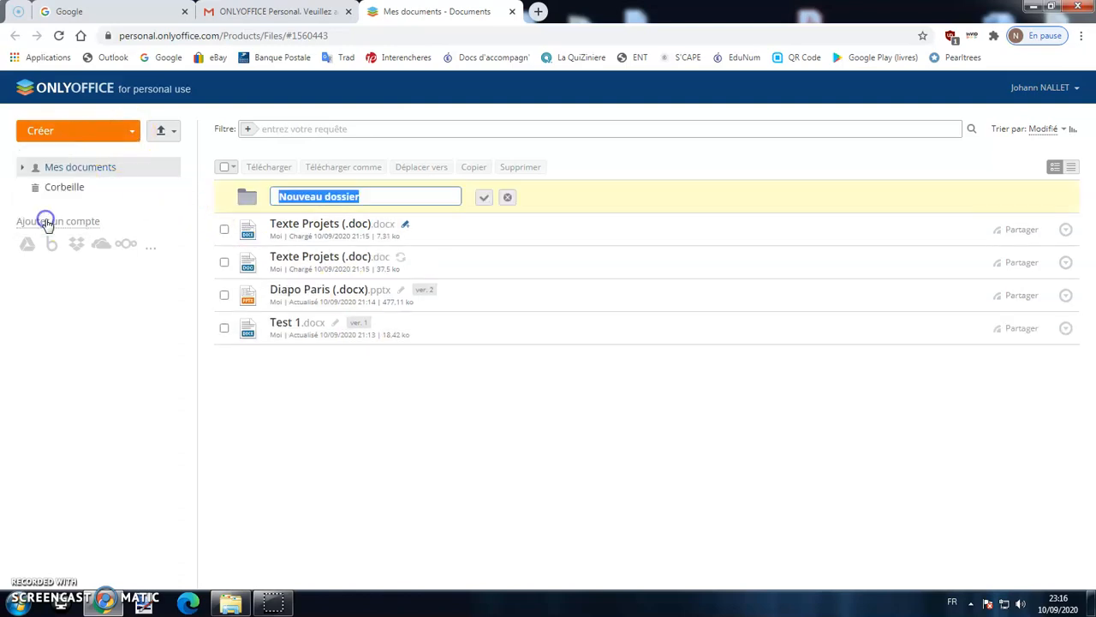
{"action": "type", "text": "Histoire"}
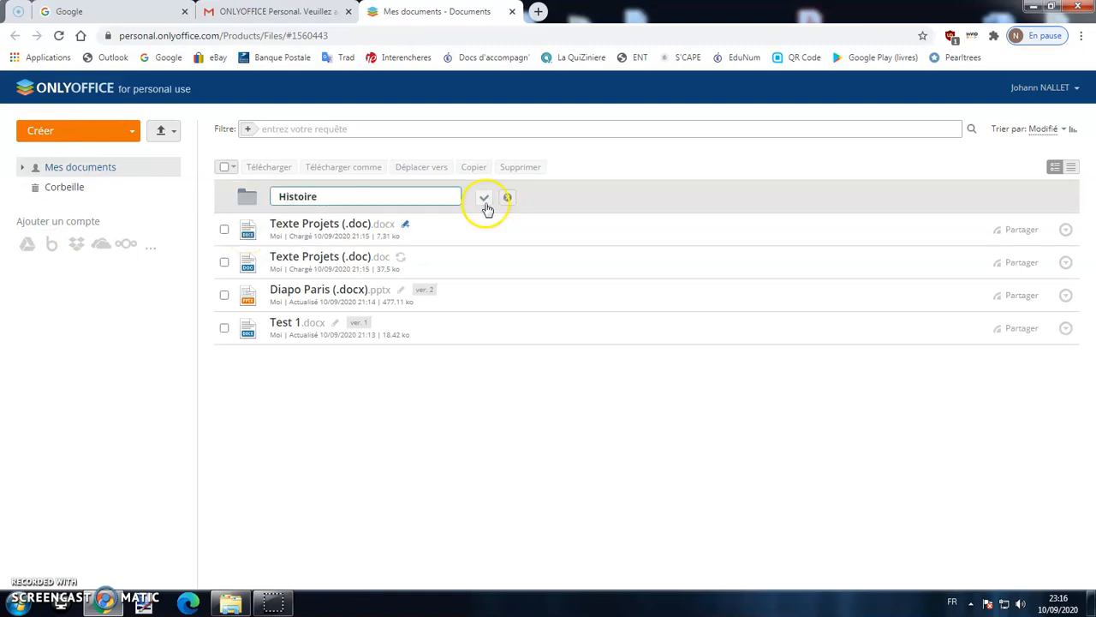
{"action": "left_click", "coordinate": [484, 198]}
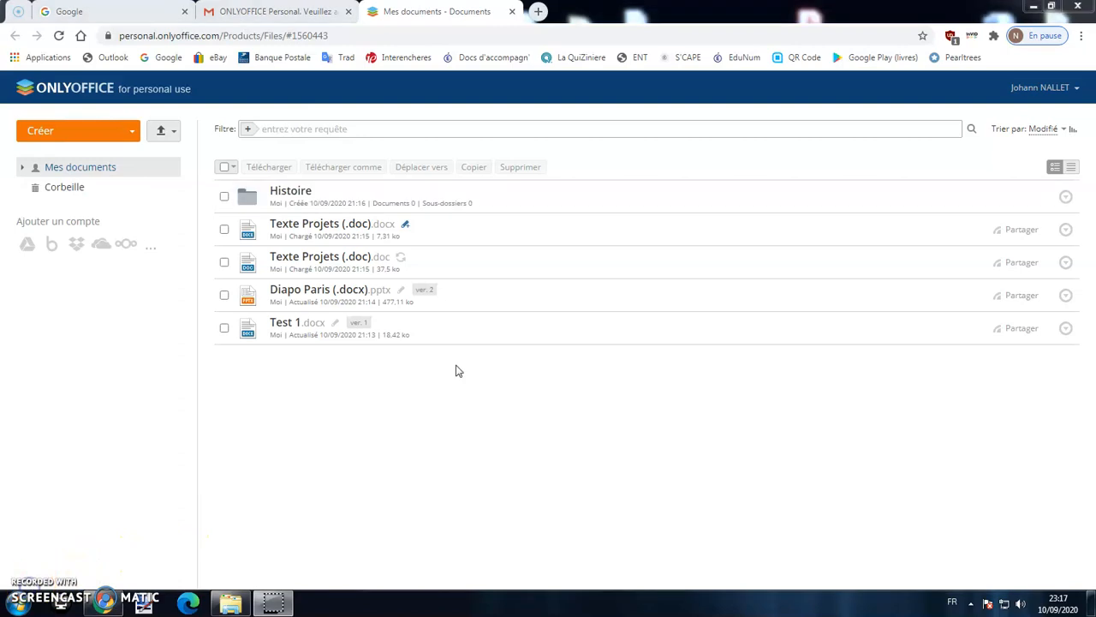
{"action": "left_click", "coordinate": [281, 192]}
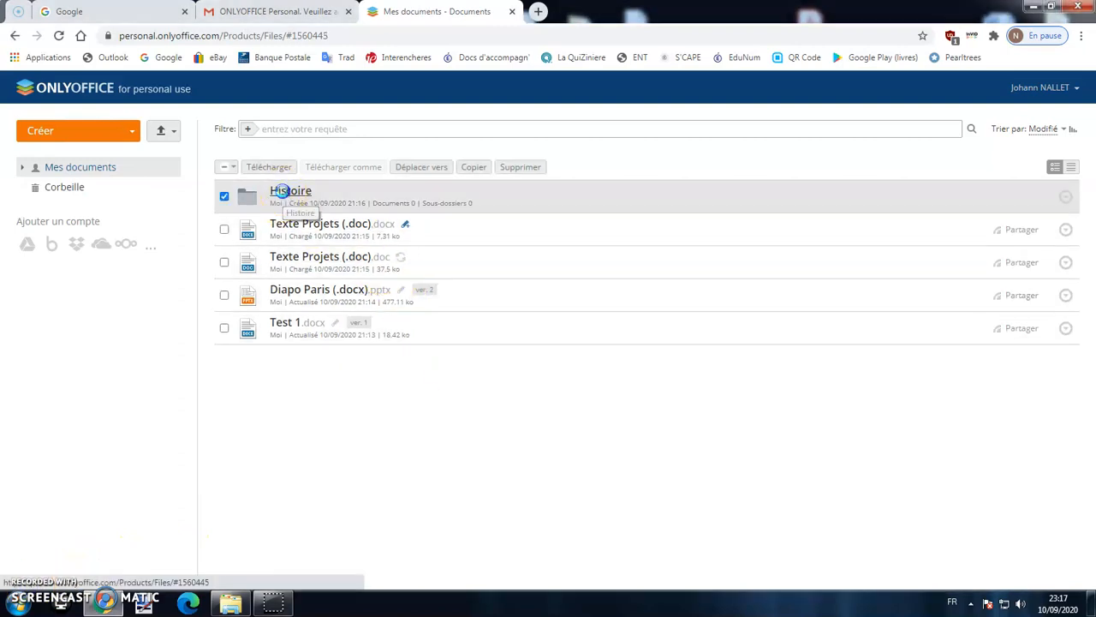
{"action": "left_click", "coordinate": [104, 170]}
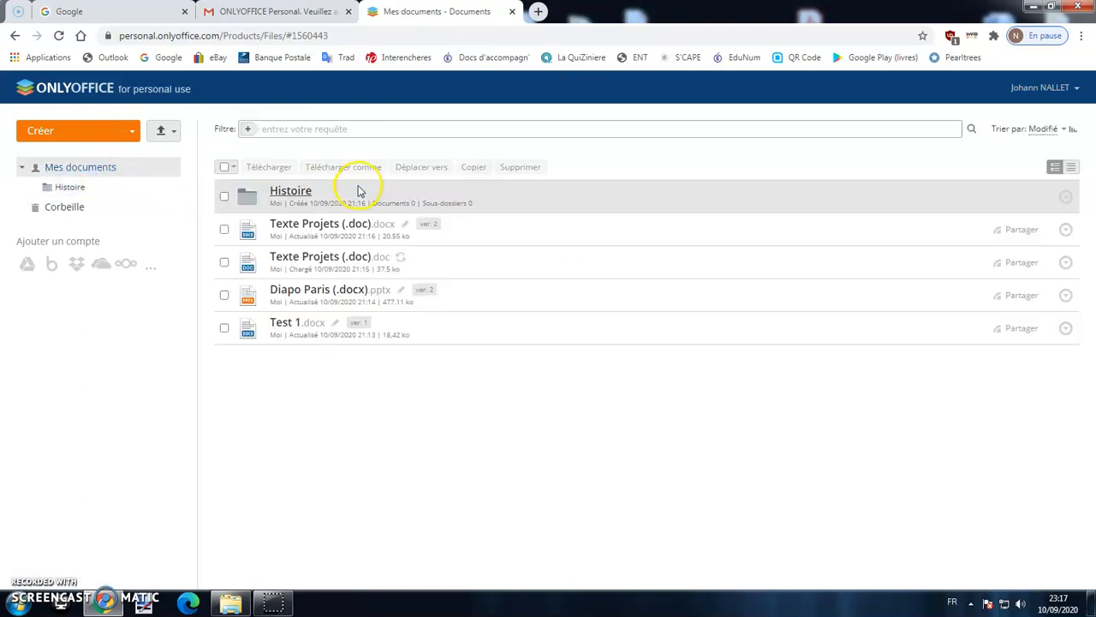
Step: Move Texte Projets (.doc).docx and Diapo Paris (.docx).pptx into the Histoire folder and check the folder
{"action": "left_click", "coordinate": [223, 231]}
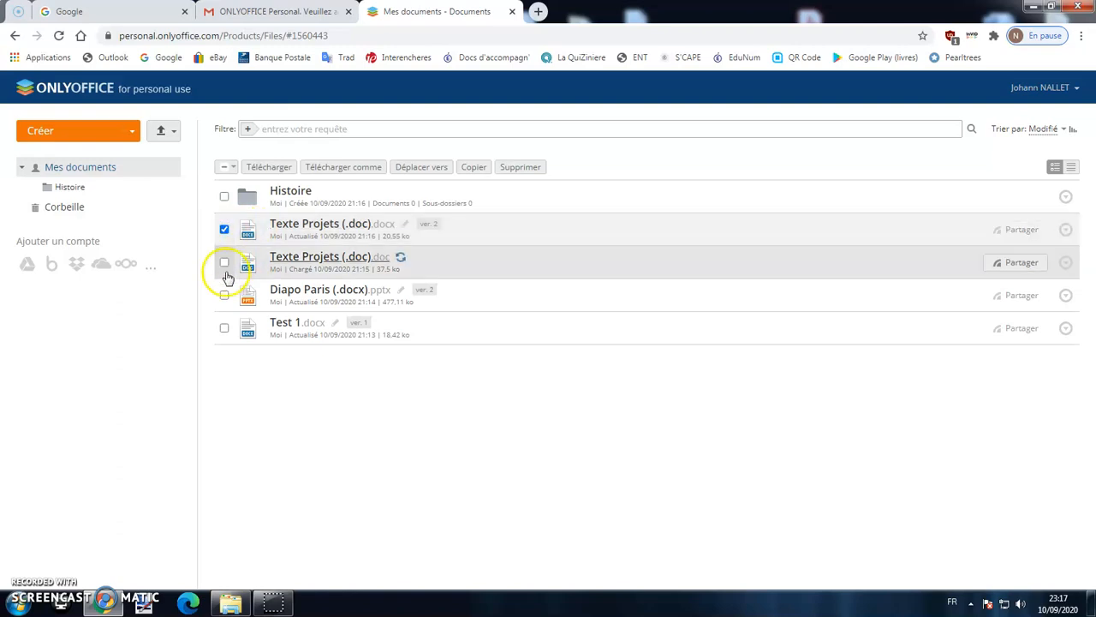
{"action": "left_click", "coordinate": [418, 169]}
{"action": "left_click", "coordinate": [309, 204]}
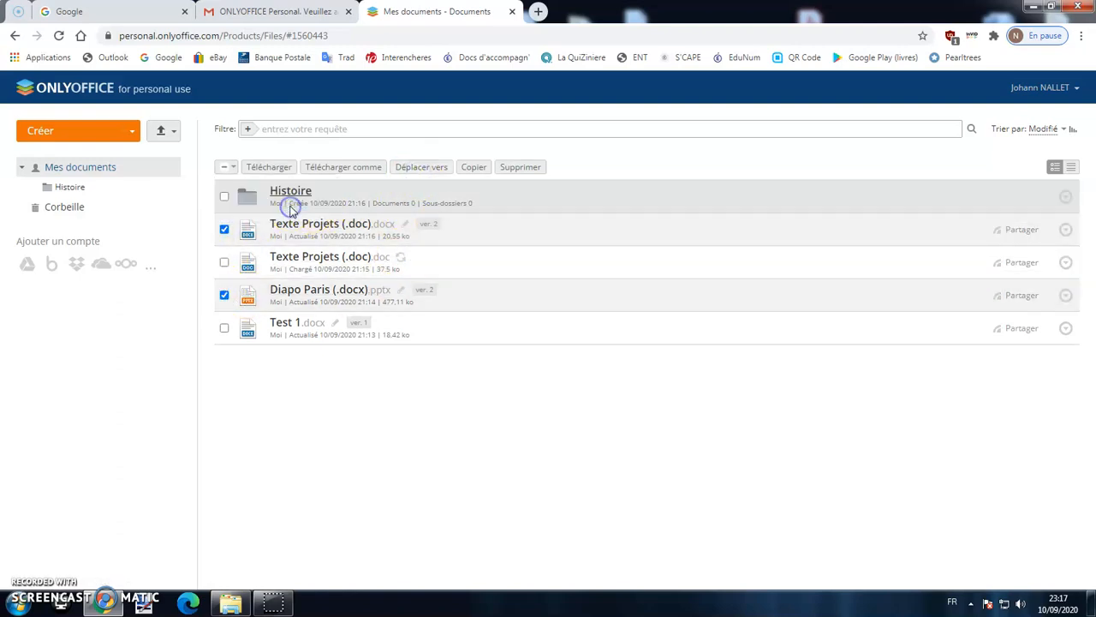
{"action": "left_click", "coordinate": [428, 168]}
{"action": "left_click", "coordinate": [289, 205]}
{"action": "left_click", "coordinate": [400, 175]}
{"action": "left_click", "coordinate": [225, 205]}
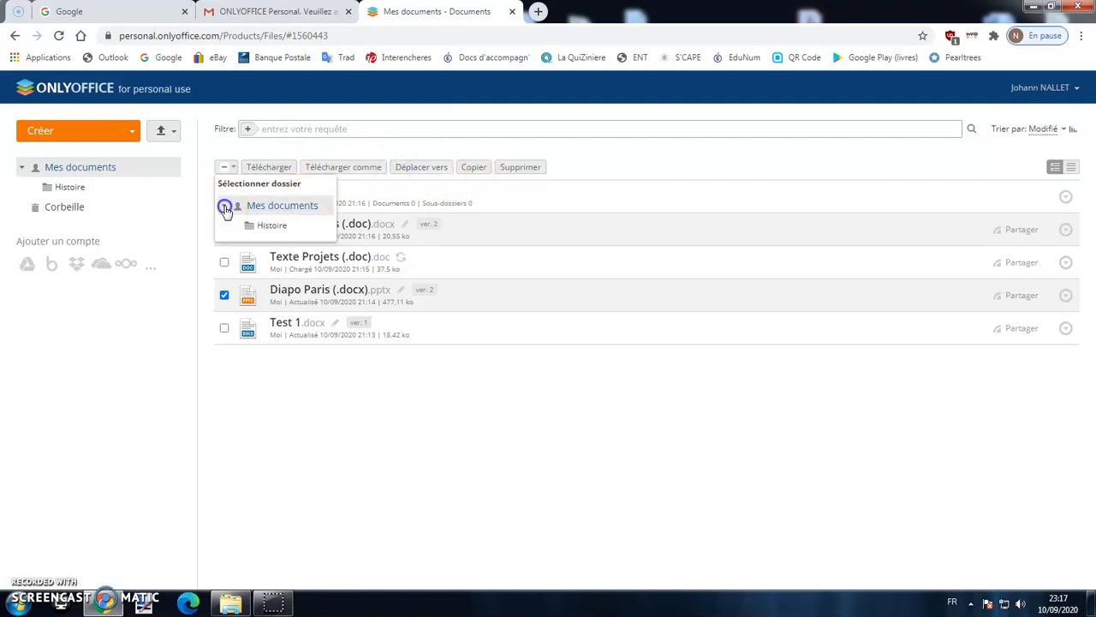
{"action": "left_click", "coordinate": [266, 226]}
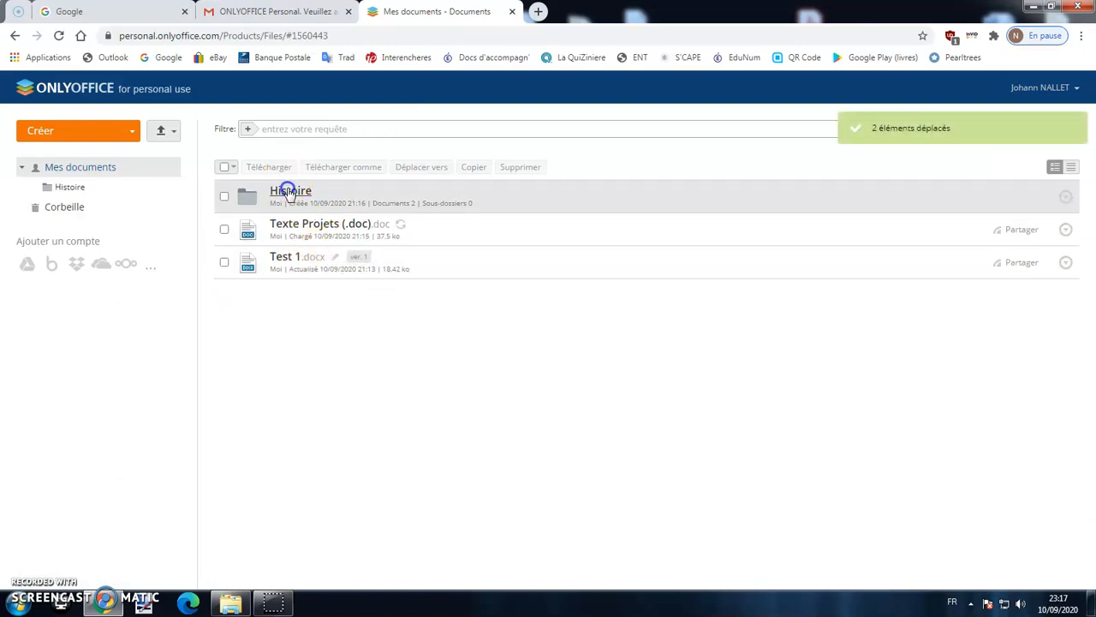
{"action": "left_click", "coordinate": [287, 188]}
{"action": "left_click", "coordinate": [225, 191]}
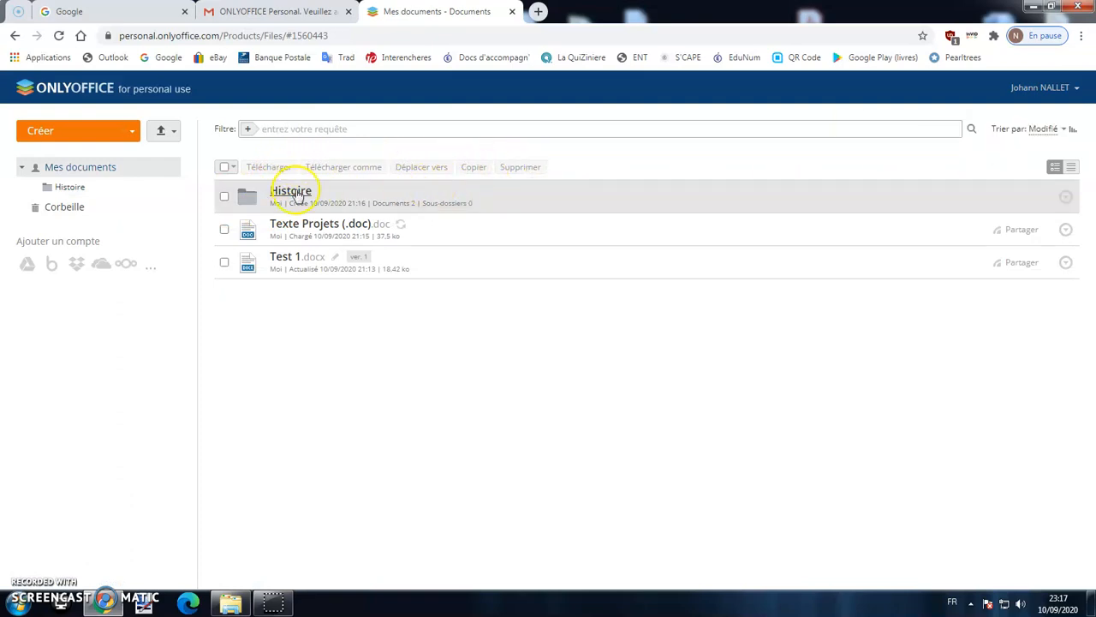
Step: Copy Test 1.docx into the Histoire folder under Mes documents
{"action": "left_click", "coordinate": [224, 262]}
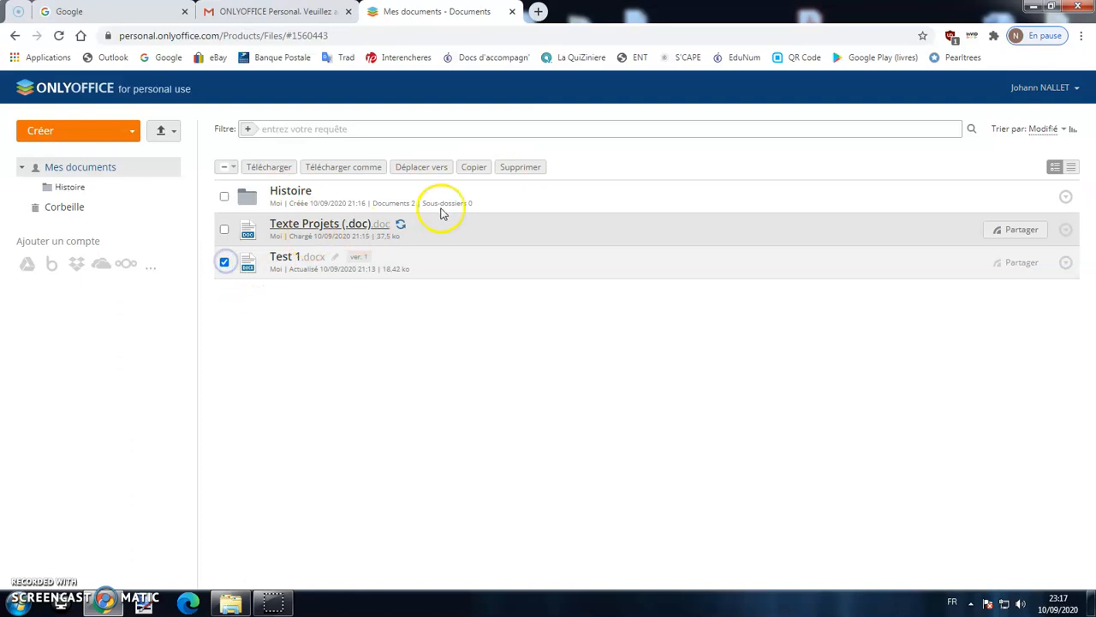
{"action": "left_click", "coordinate": [472, 168]}
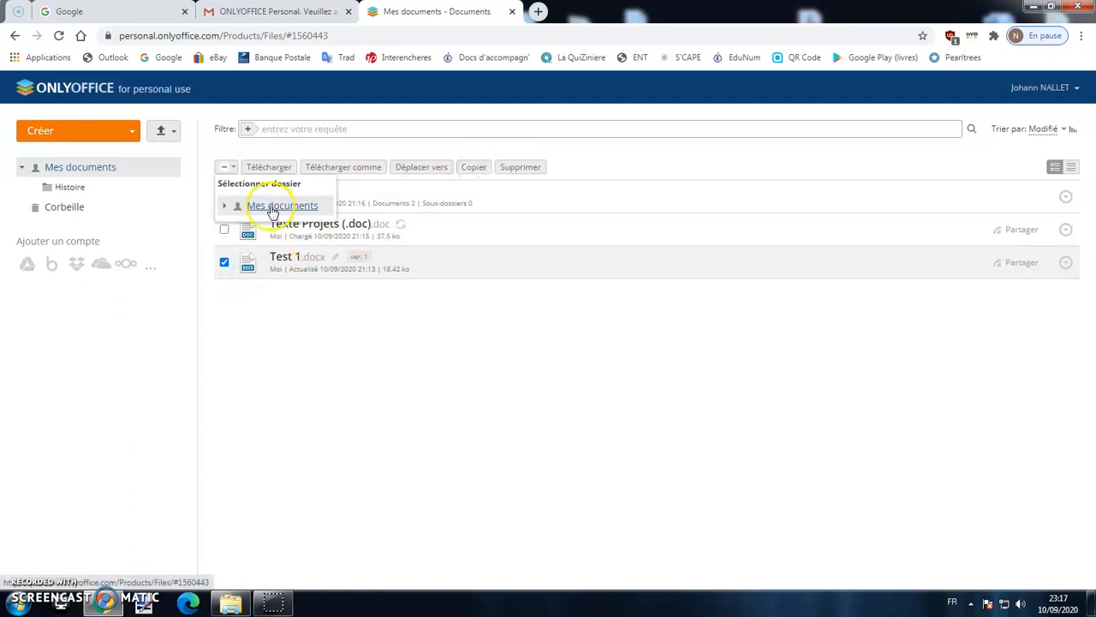
{"action": "left_click", "coordinate": [226, 206]}
{"action": "left_click", "coordinate": [266, 226]}
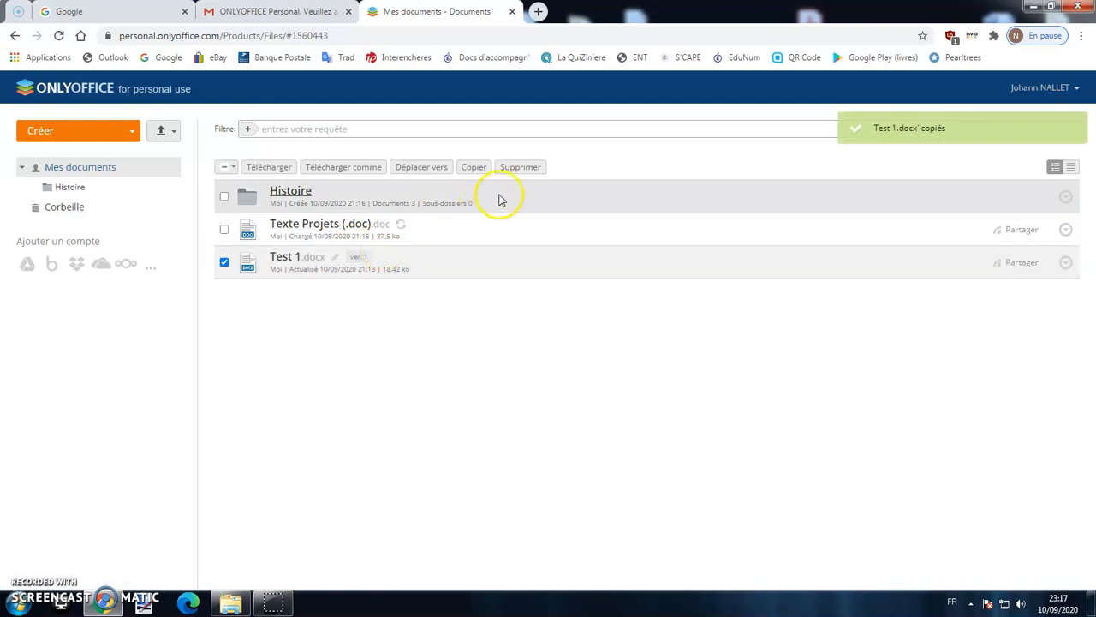
Step: Download Test 1.docx converted to .pdf and open the downloaded PDF
{"action": "left_click", "coordinate": [314, 167]}
{"action": "left_click", "coordinate": [660, 301]}
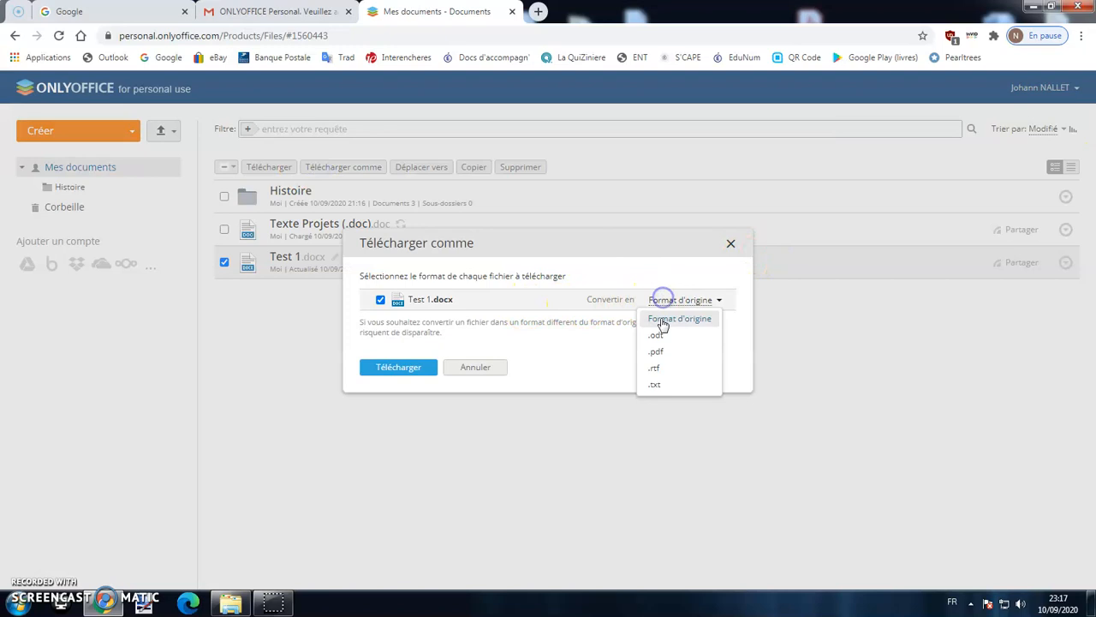
{"action": "left_click", "coordinate": [661, 353]}
{"action": "left_click", "coordinate": [421, 367]}
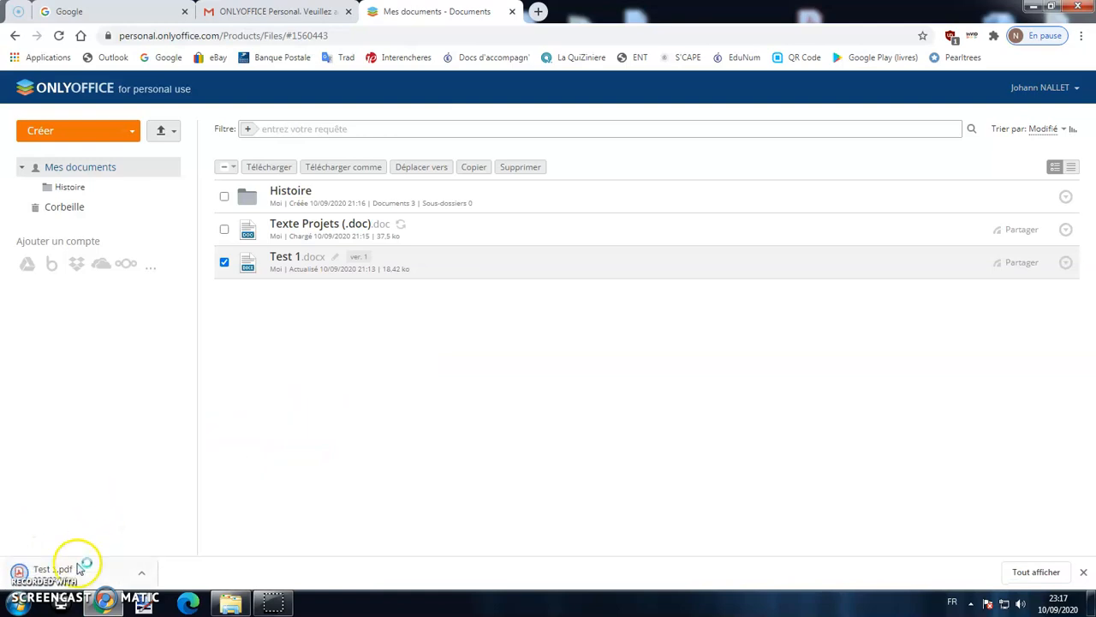
{"action": "left_click", "coordinate": [77, 565]}
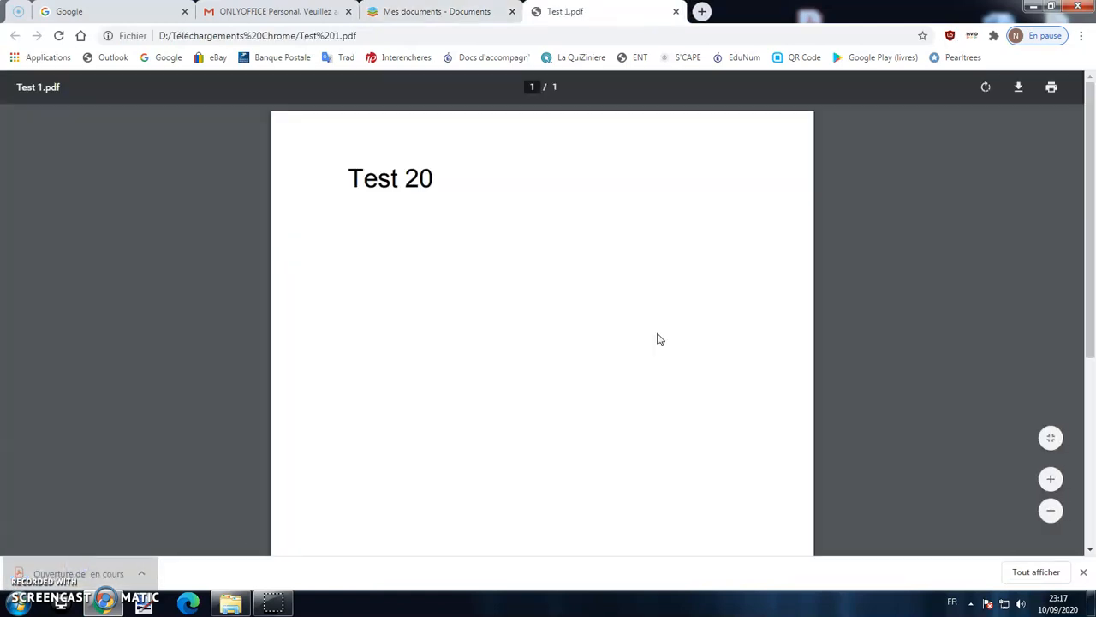
Step: Return to Mes documents, search the files for "test", clear the search and view the available sort orders
{"action": "left_click", "coordinate": [447, 11]}
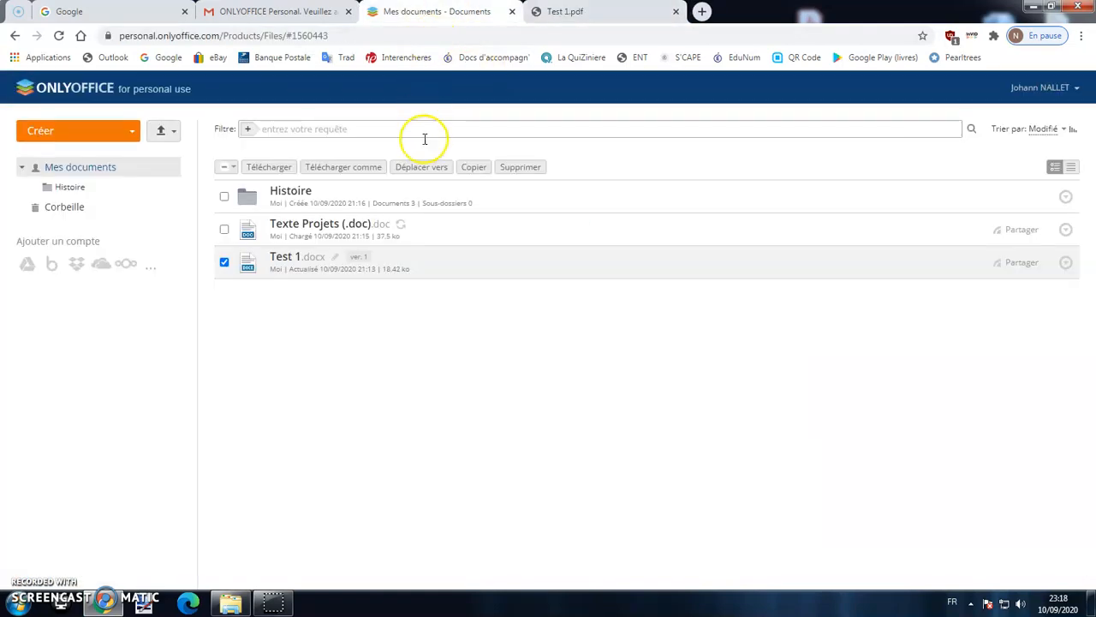
{"action": "left_click", "coordinate": [354, 128]}
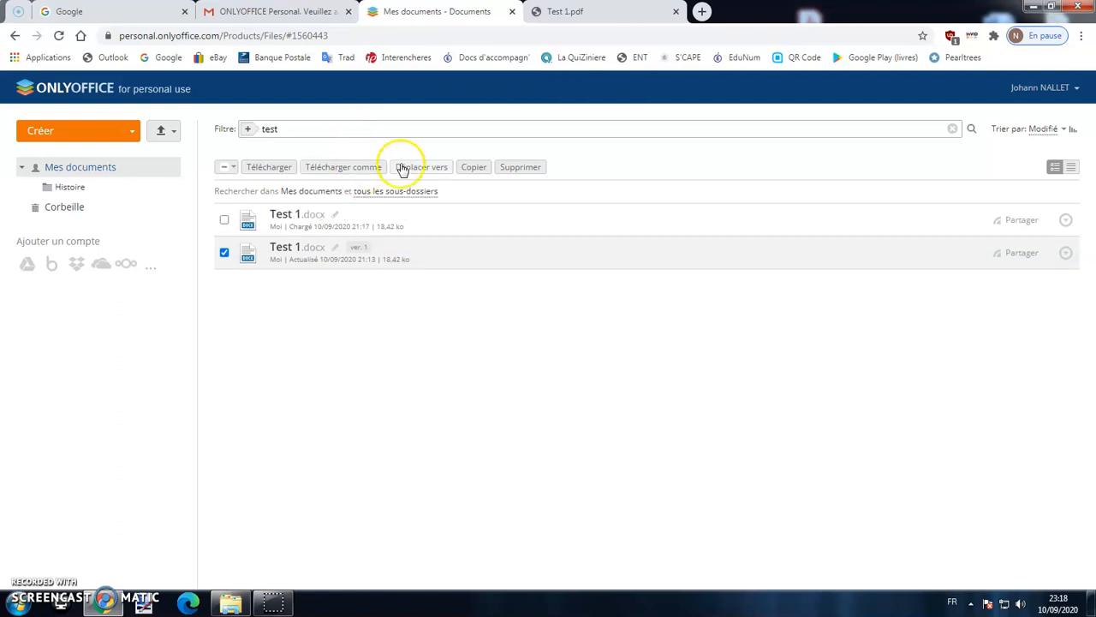
{"action": "left_click", "coordinate": [953, 128]}
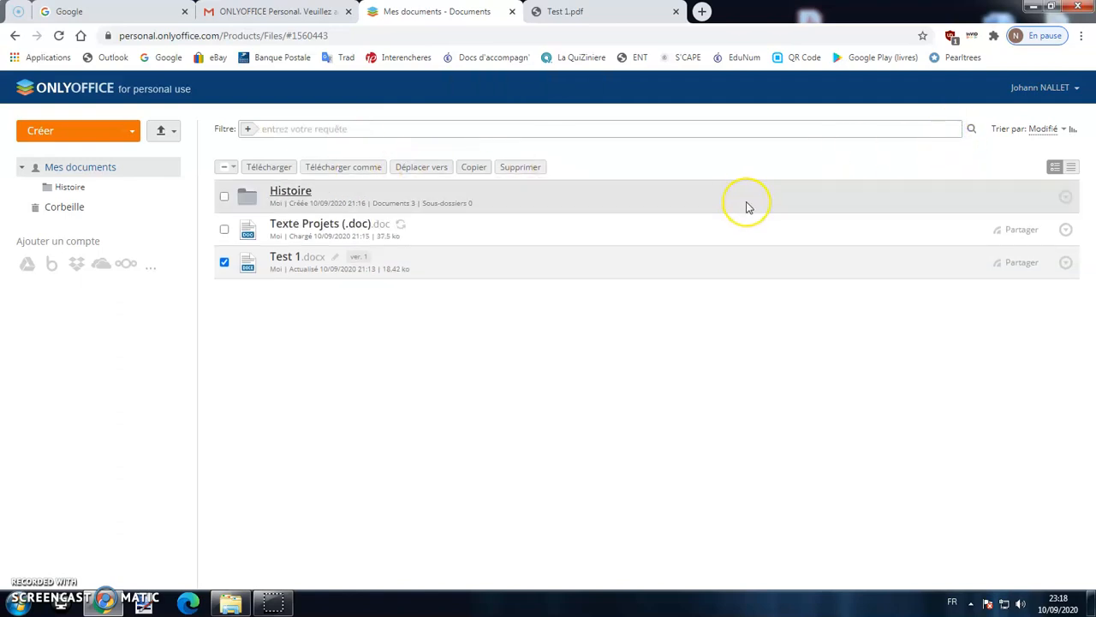
{"action": "left_click", "coordinate": [1044, 130]}
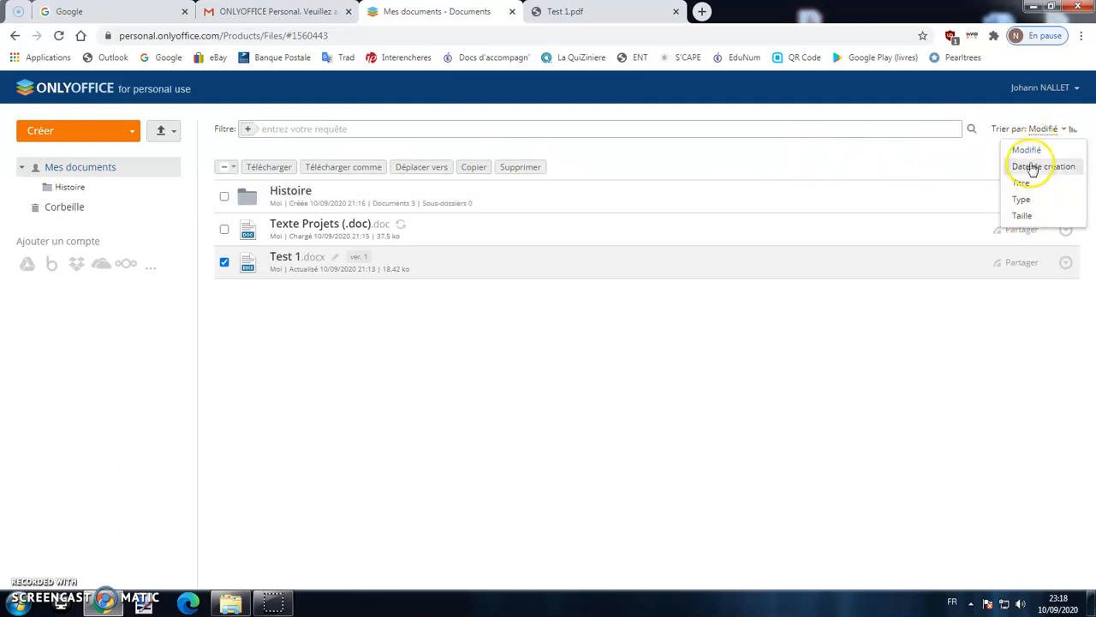
{"action": "left_click", "coordinate": [909, 315]}
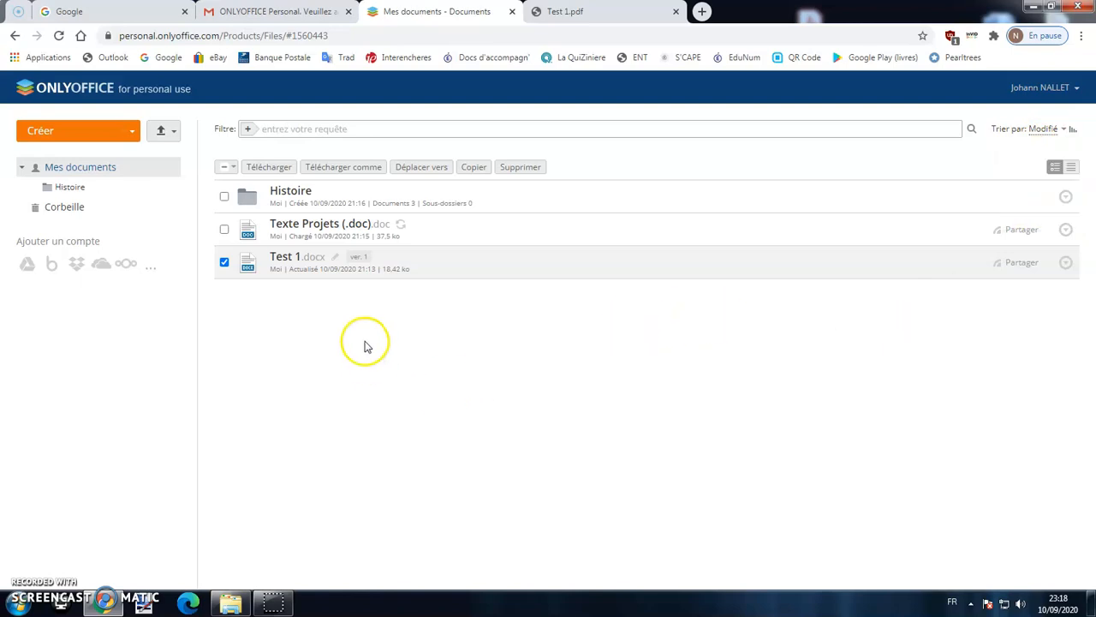
Step: Permanently delete all the files in the Corbeille and go back to Mes documents
{"action": "left_click", "coordinate": [80, 212]}
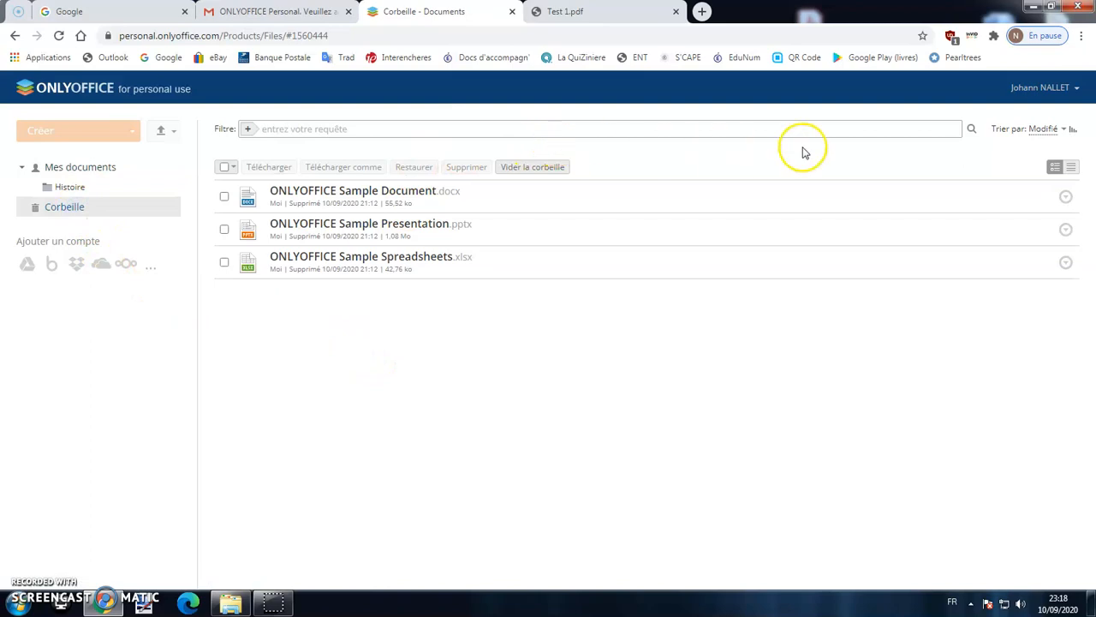
{"action": "left_click", "coordinate": [224, 196]}
{"action": "left_click", "coordinate": [225, 229]}
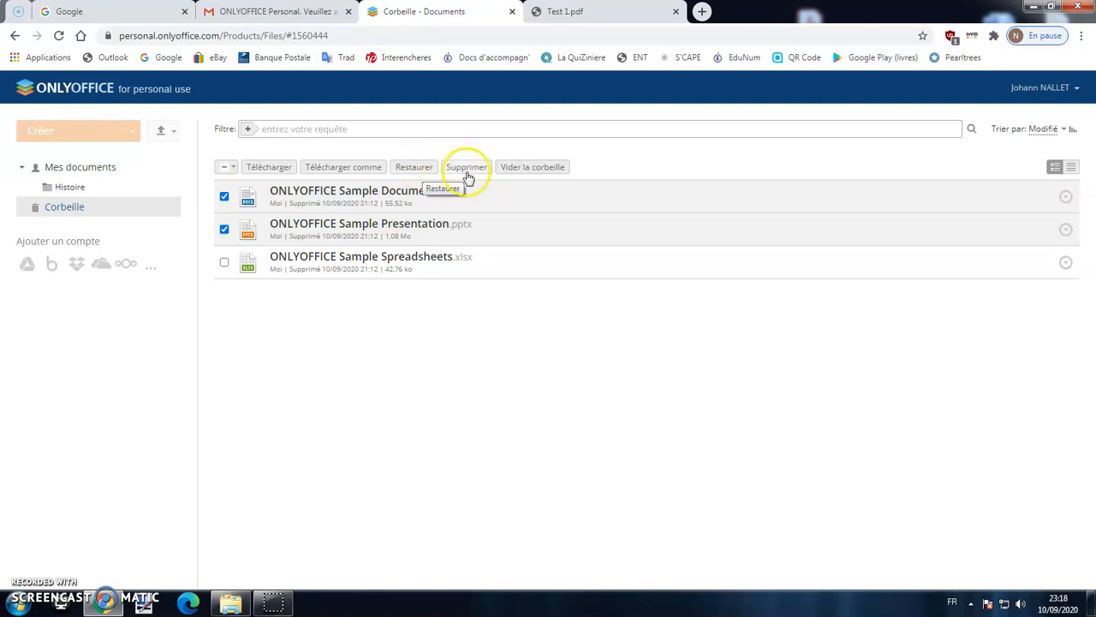
{"action": "left_click", "coordinate": [516, 168]}
{"action": "left_click", "coordinate": [445, 336]}
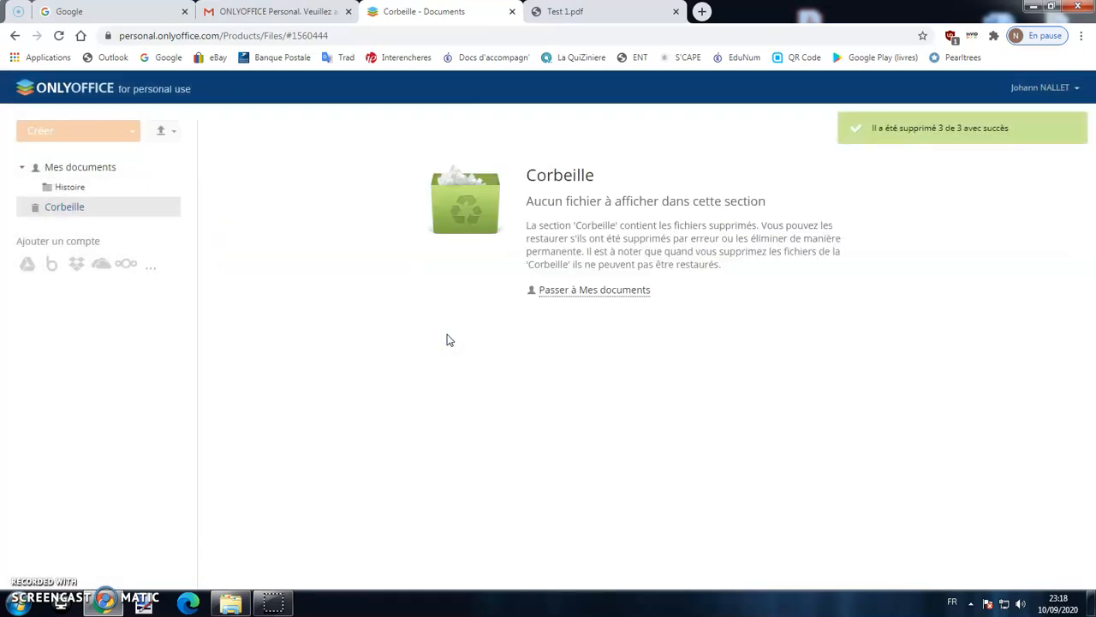
{"action": "left_click", "coordinate": [74, 167]}
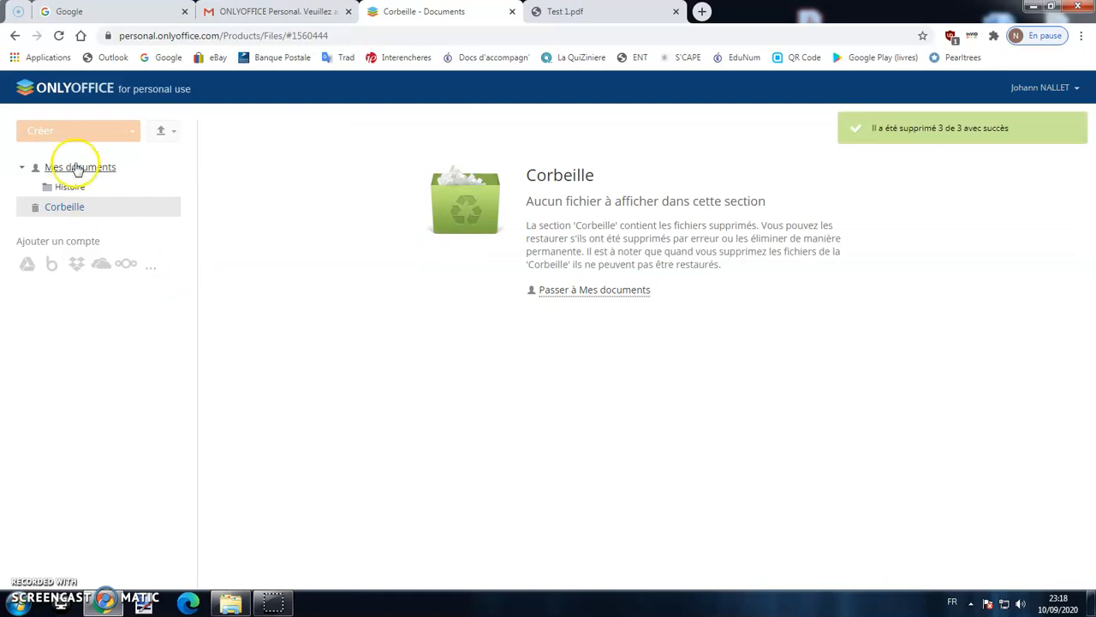